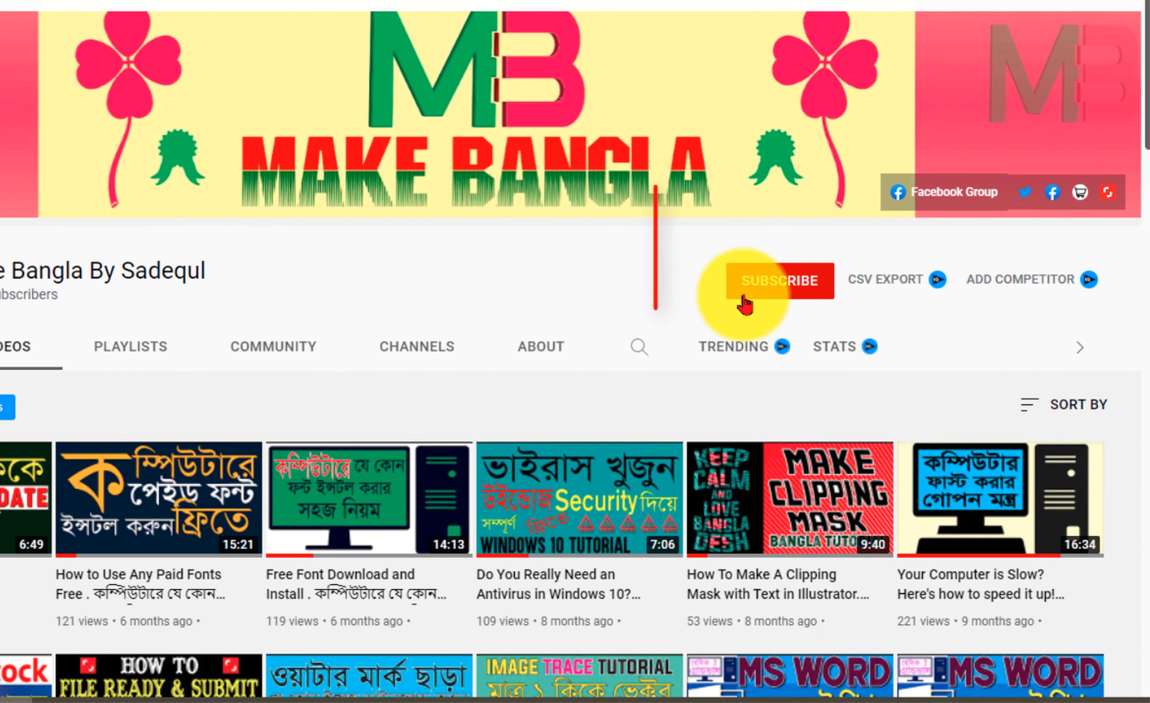
Step: Subscribe to the Make Bangla By Sadequl channel and turn on all notifications
click(839, 362)
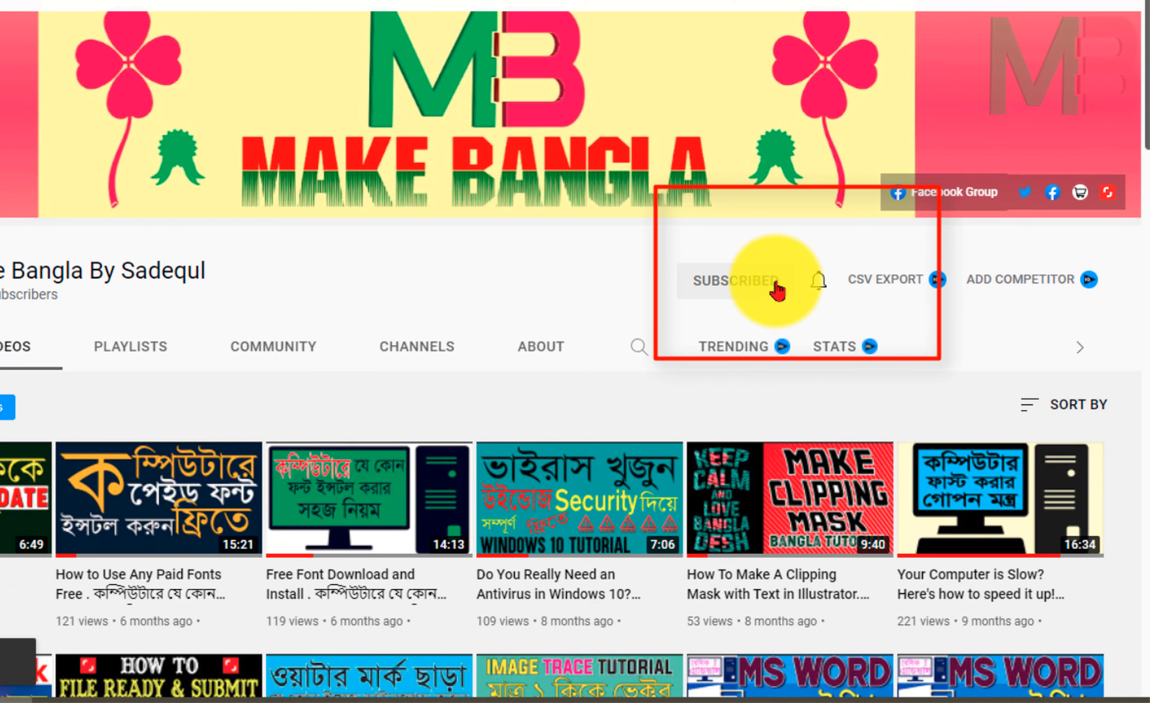
click(816, 281)
click(851, 330)
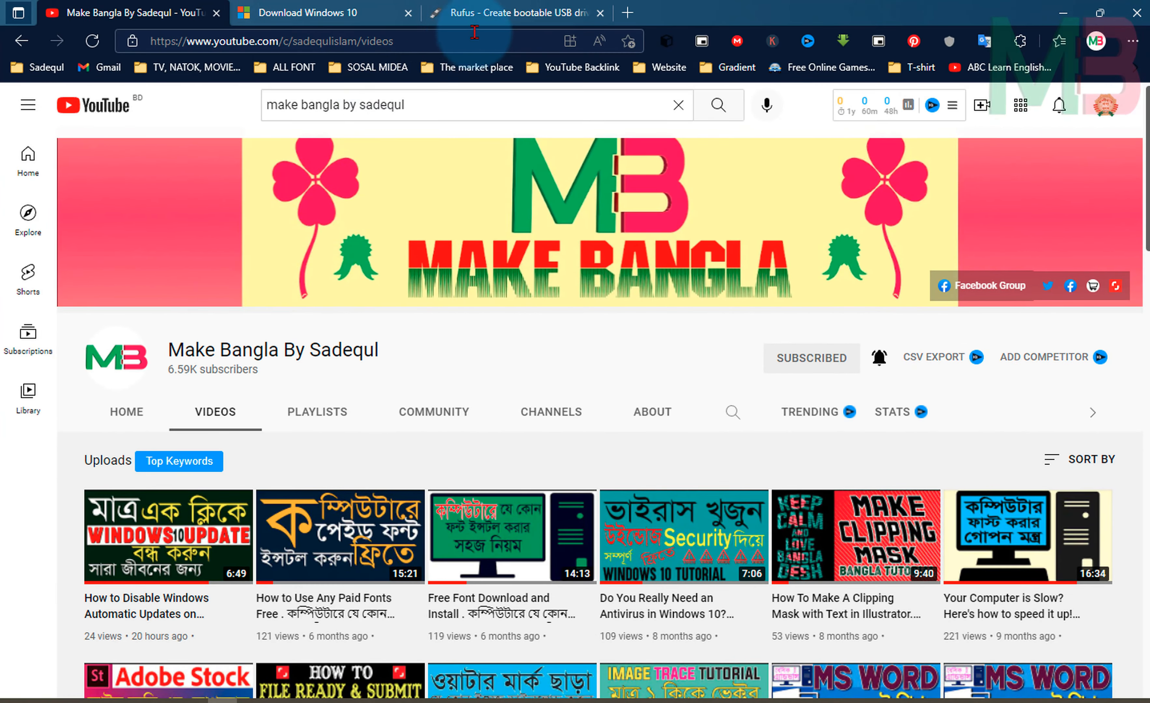
Step: Examine the Windows 10 download page's update and installation media sections, and the Rufus bootable USB site
click(297, 16)
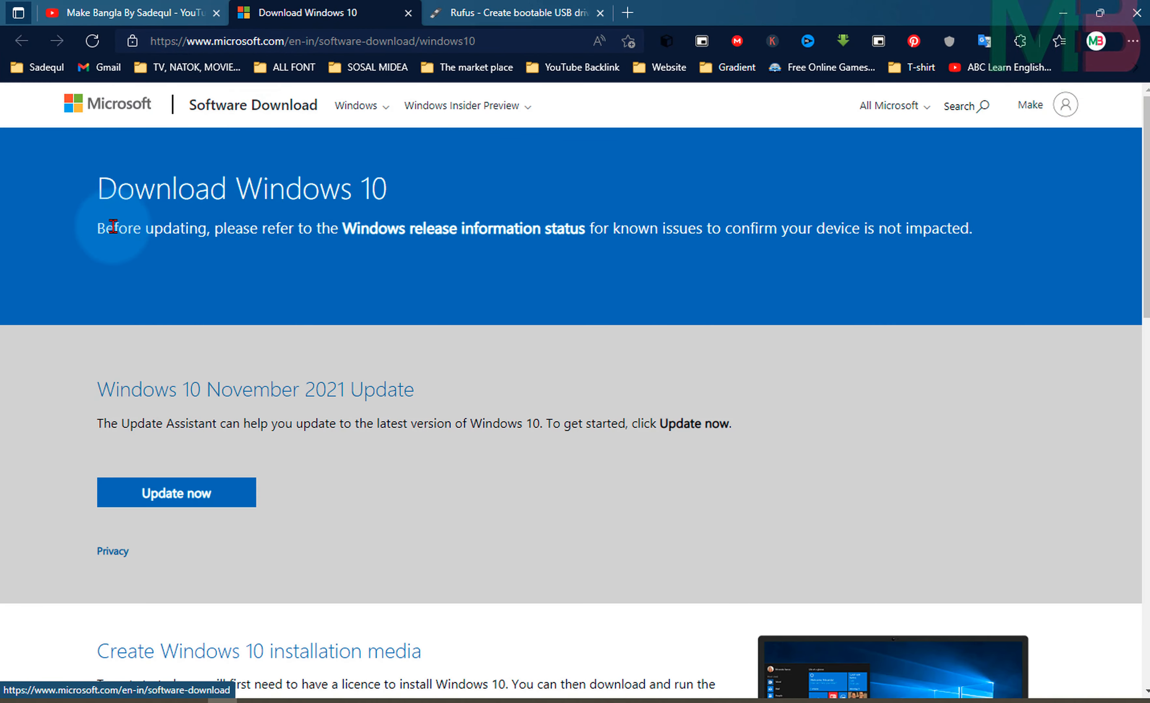
click(489, 15)
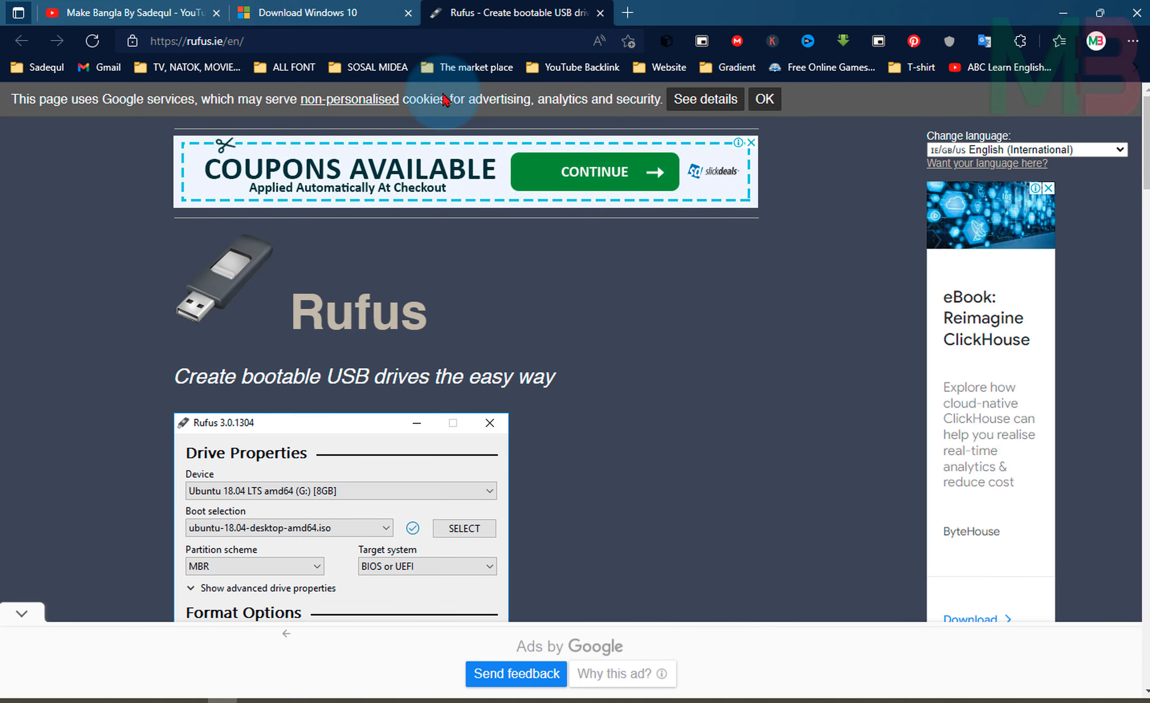
click(316, 11)
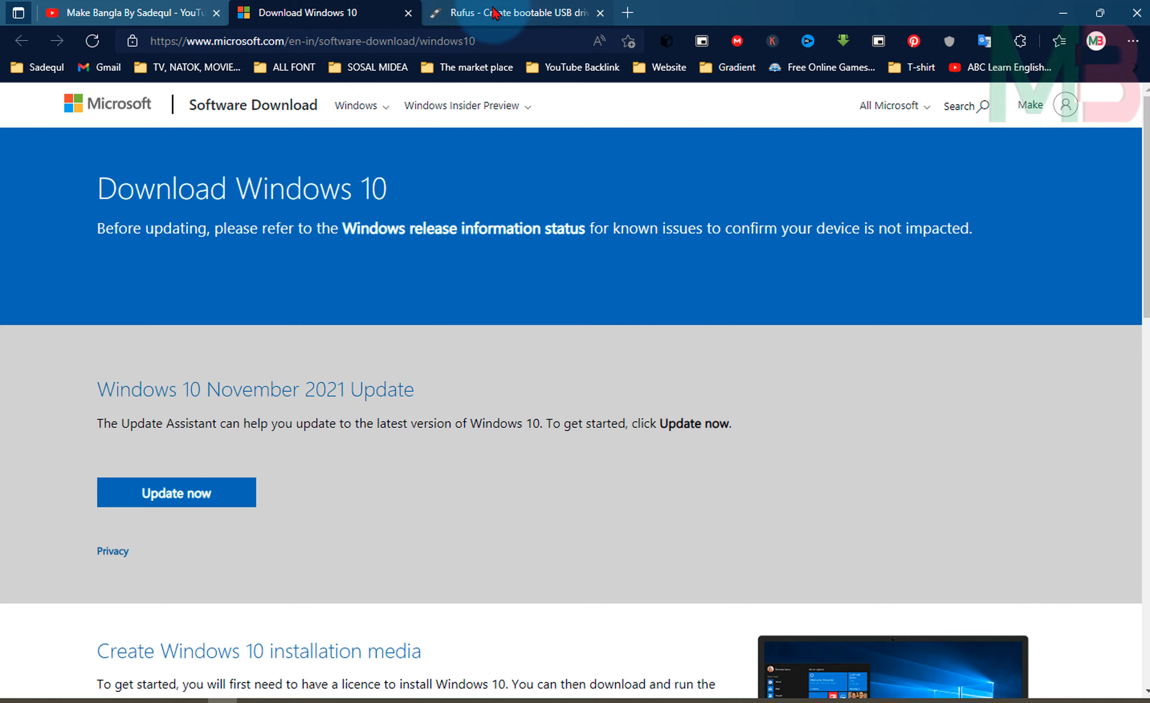
click(496, 13)
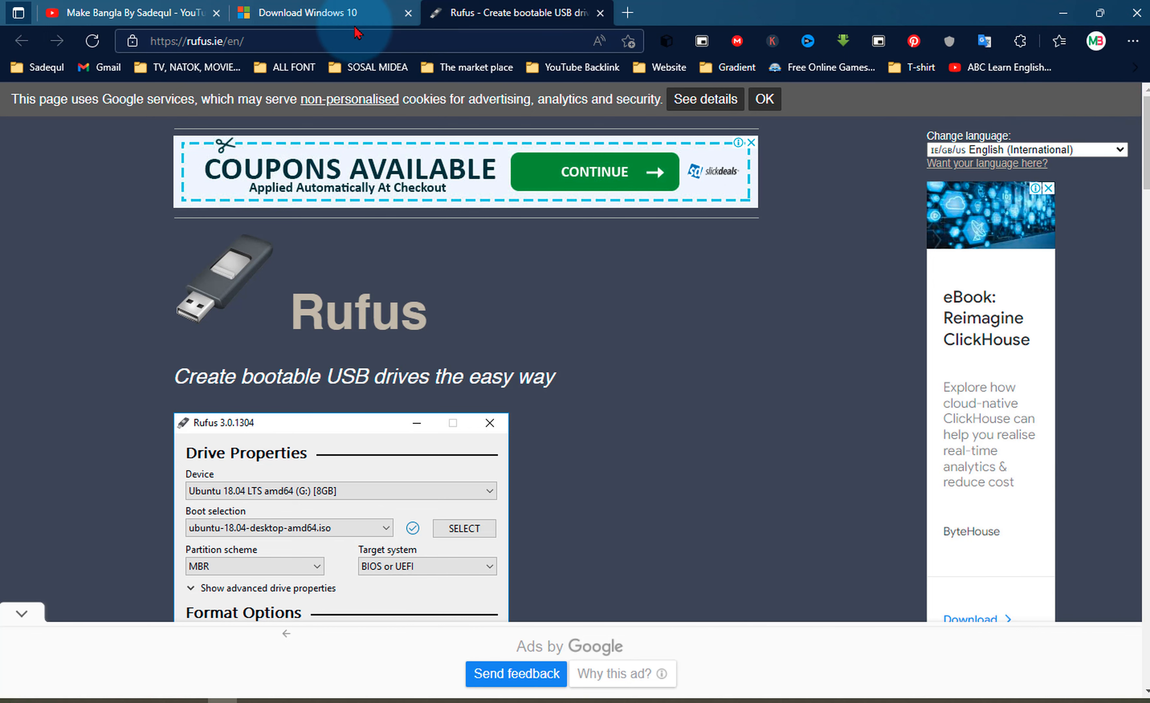
click(330, 13)
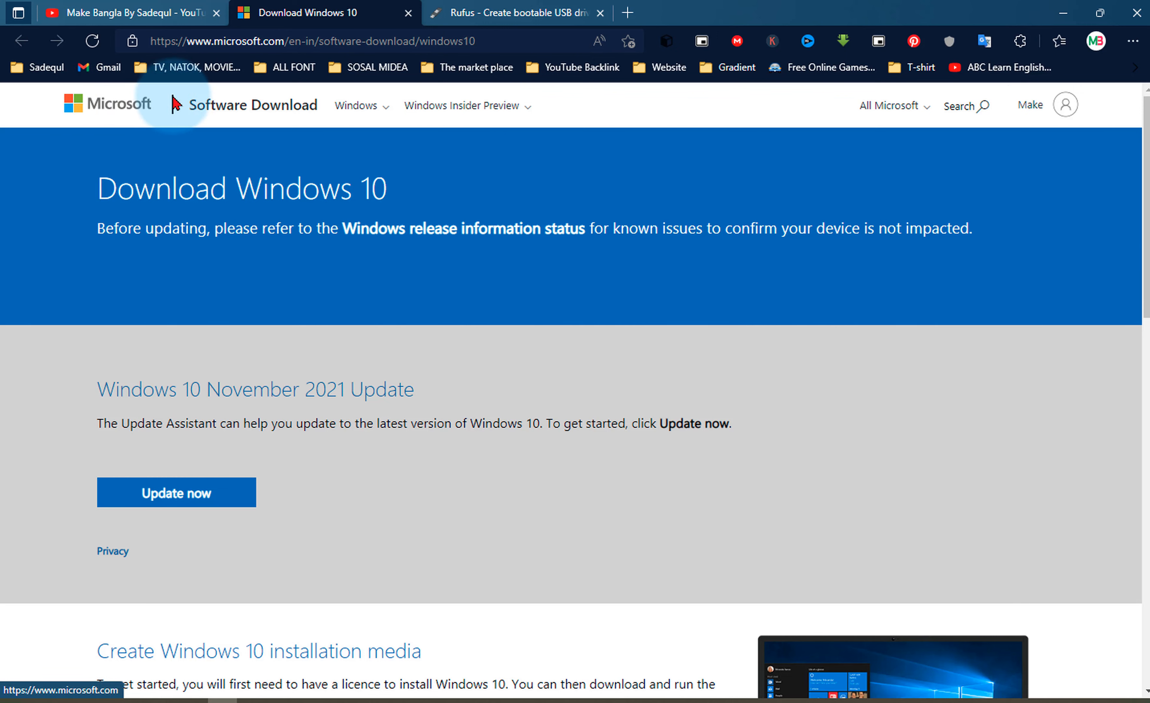
scroll(367, 485, down, 5)
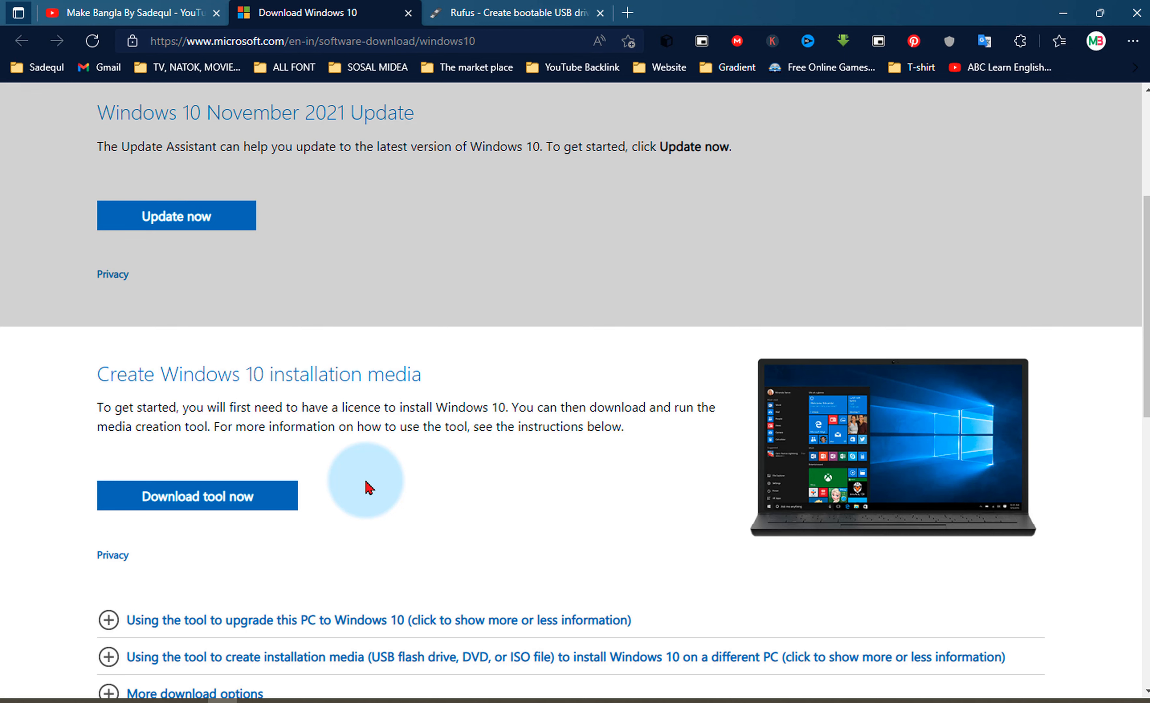
scroll(367, 486, up, 5)
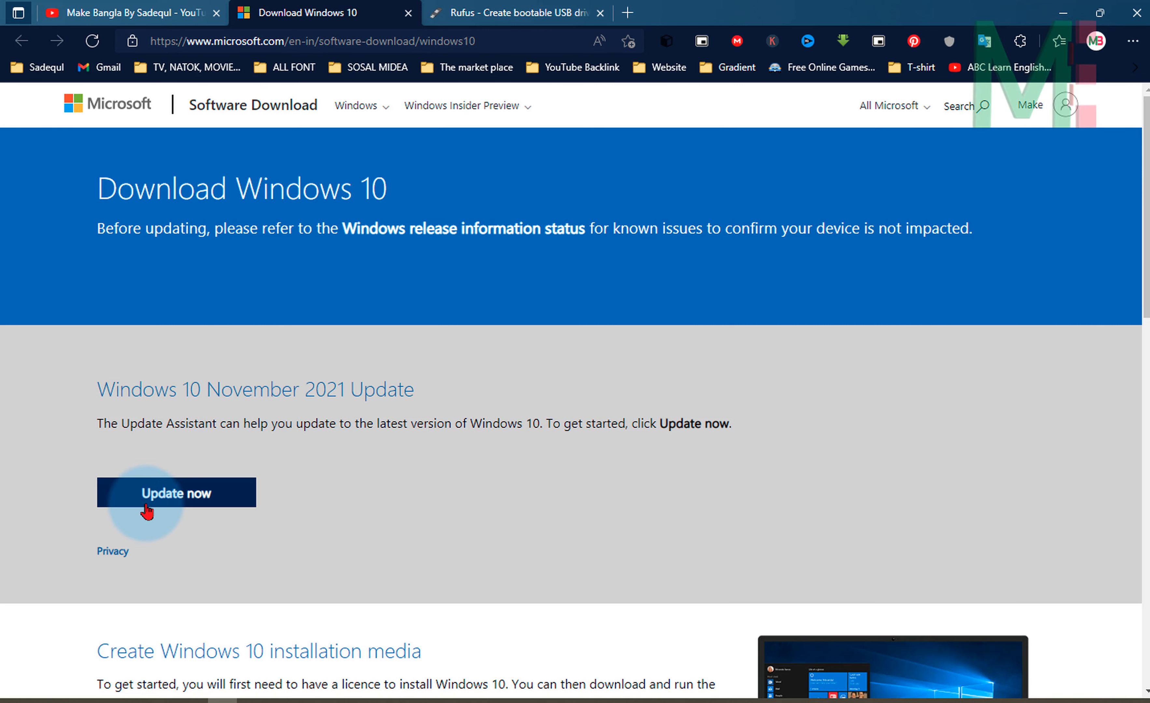
click(264, 495)
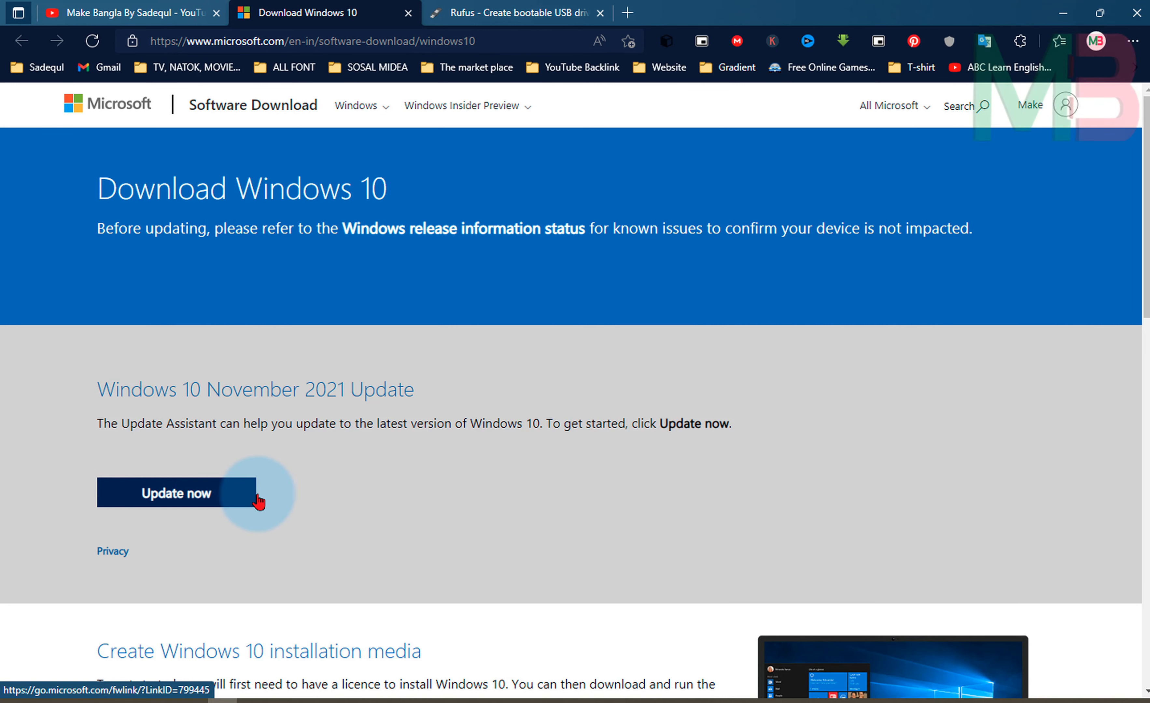
scroll(454, 499, down, 5)
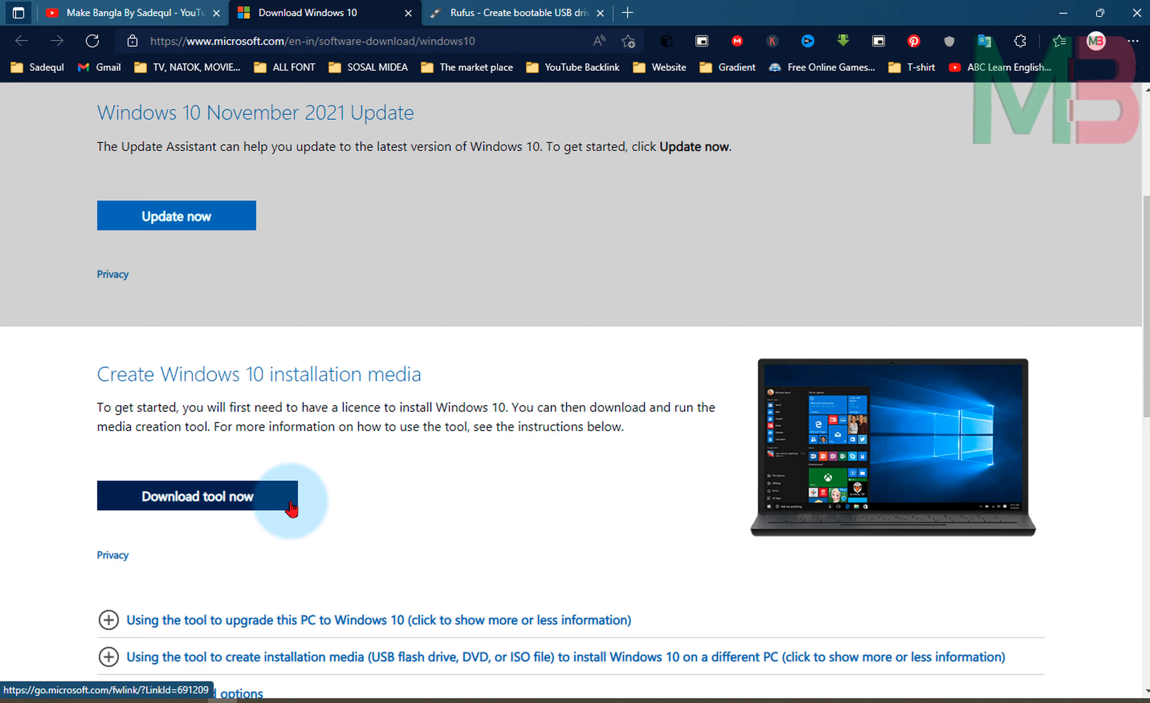
click(484, 9)
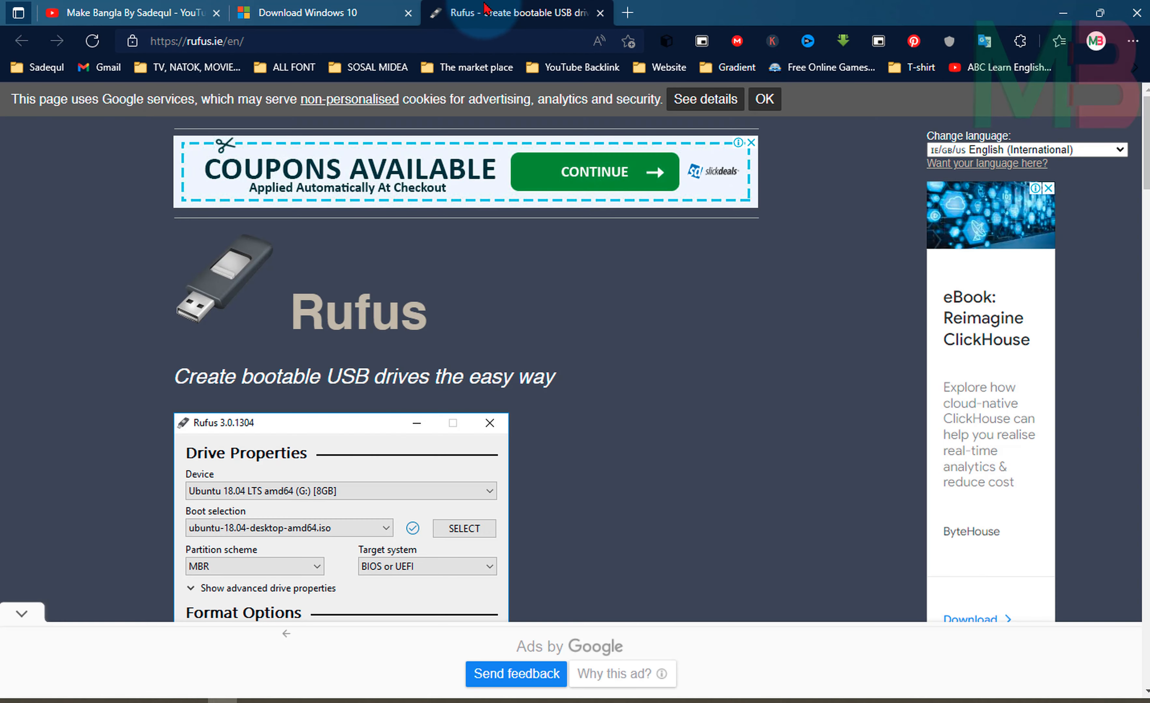
click(300, 8)
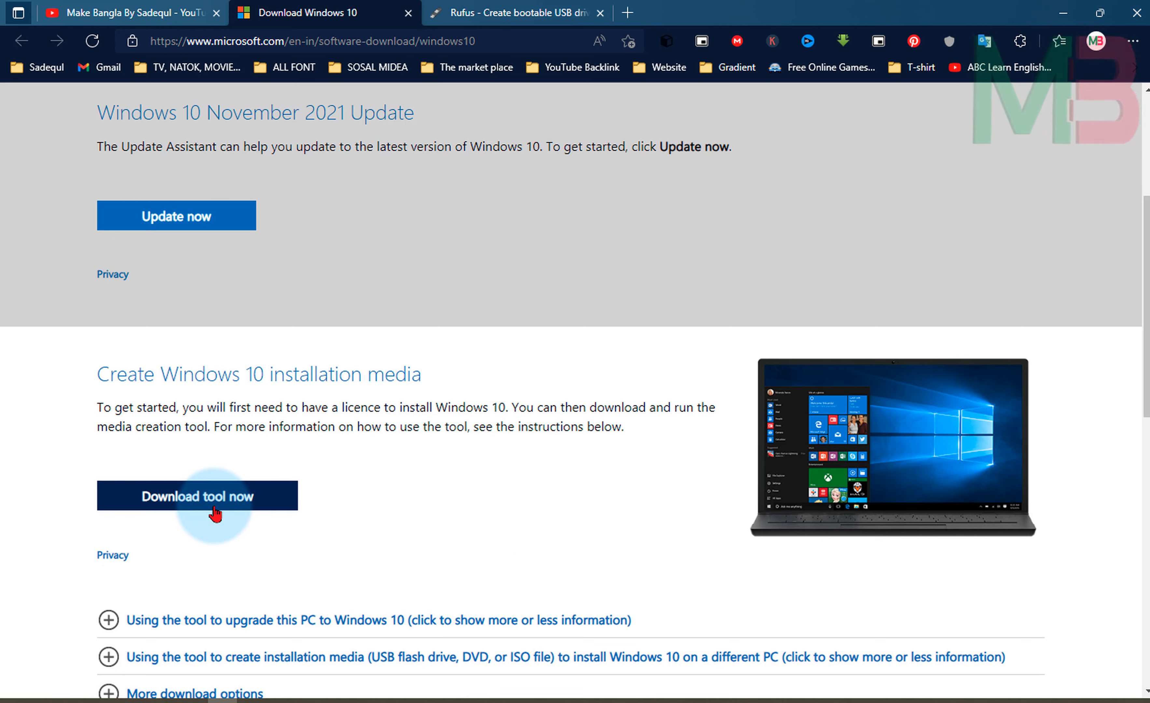
Step: Download the Windows 10 Media Creation Tool from Microsoft's page and run it
click(233, 498)
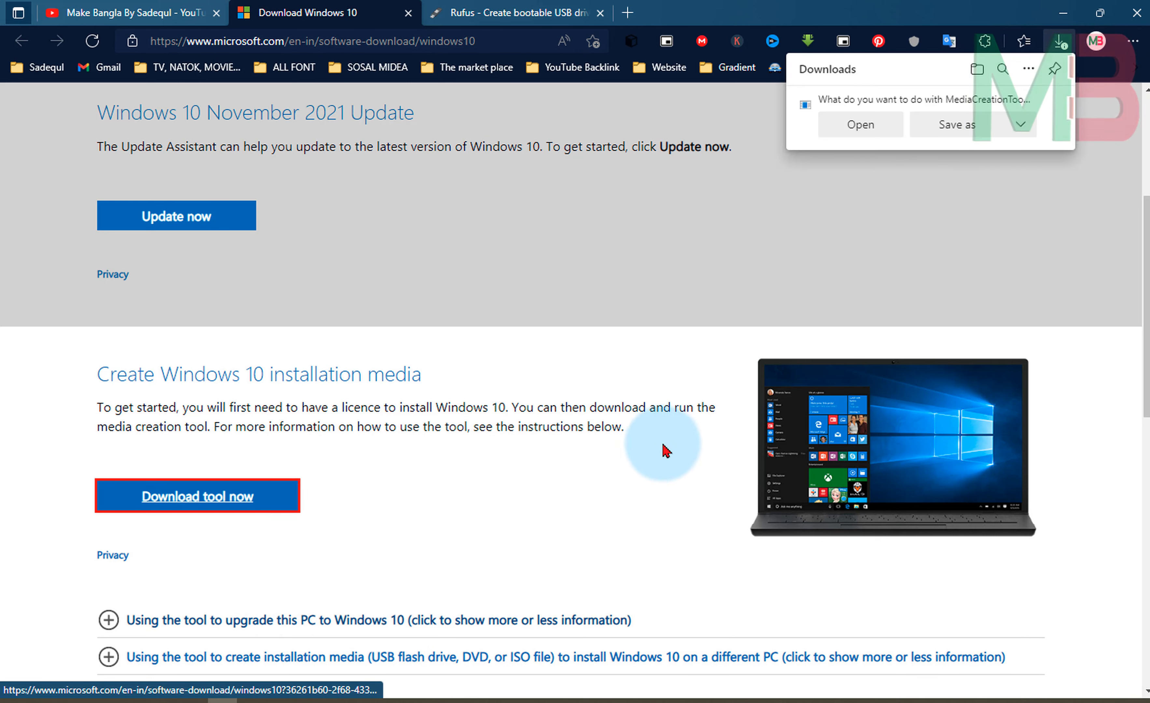
click(864, 133)
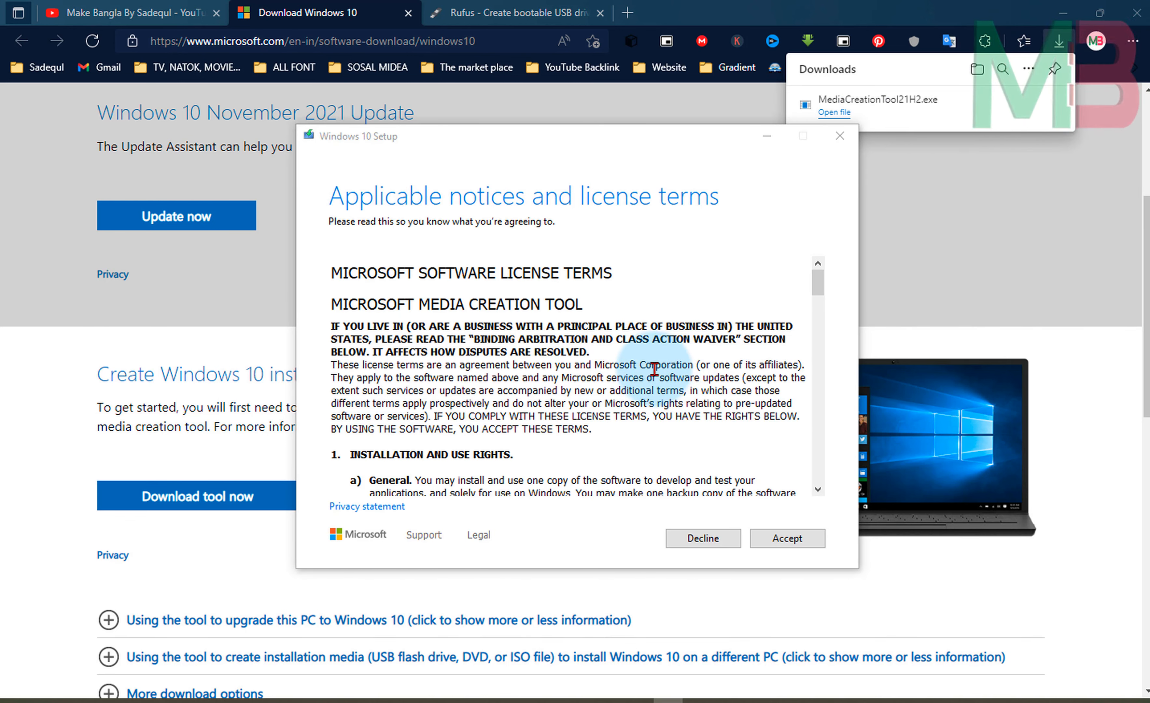
Step: Accept the license terms and choose to create installation media (USB flash drive, DVD, or ISO file) for another PC
scroll(668, 373, down, 5)
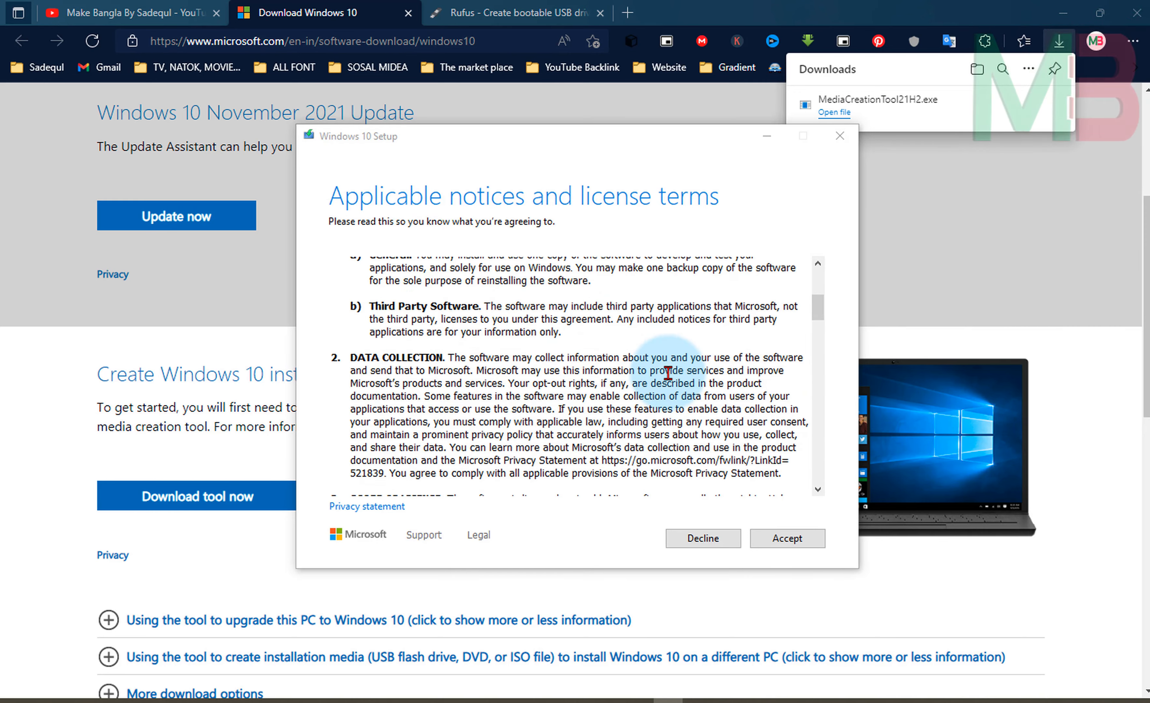
scroll(668, 372, down, 20)
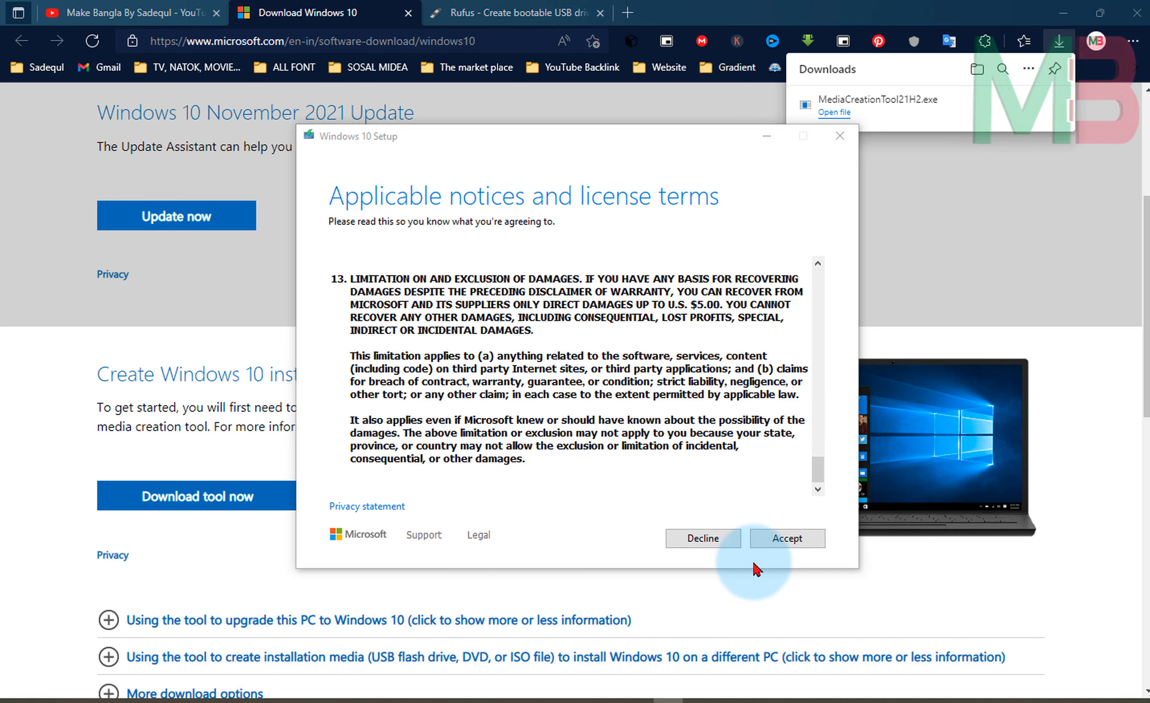
click(788, 543)
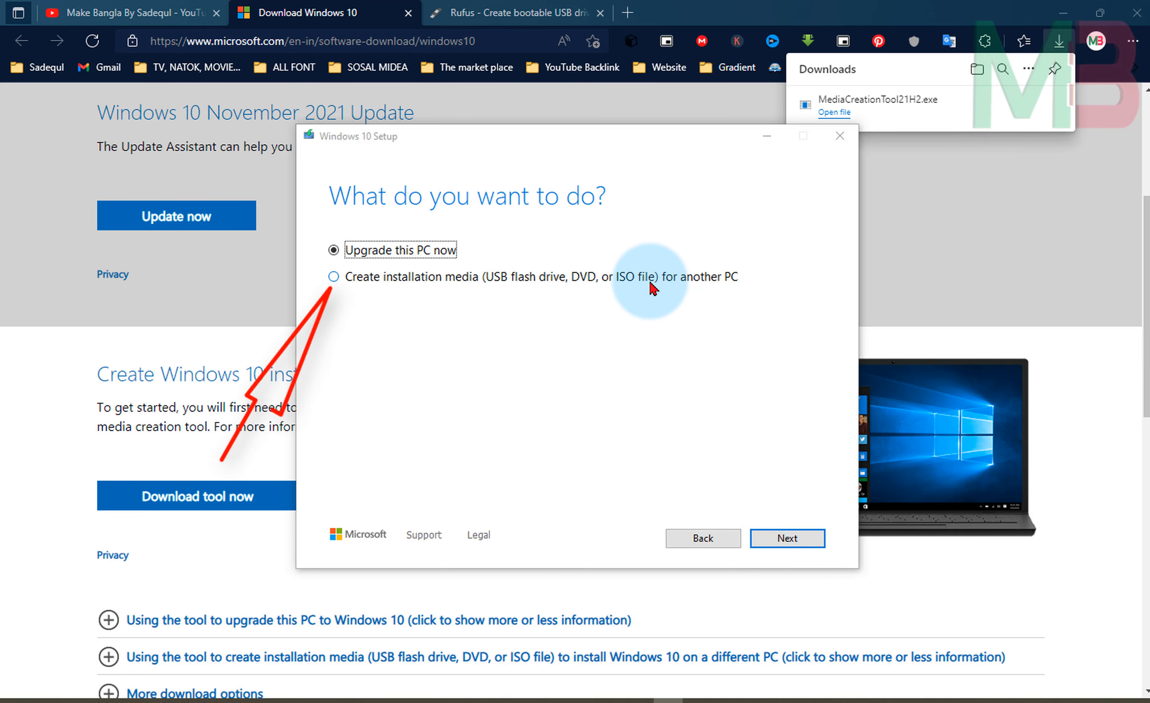
click(332, 278)
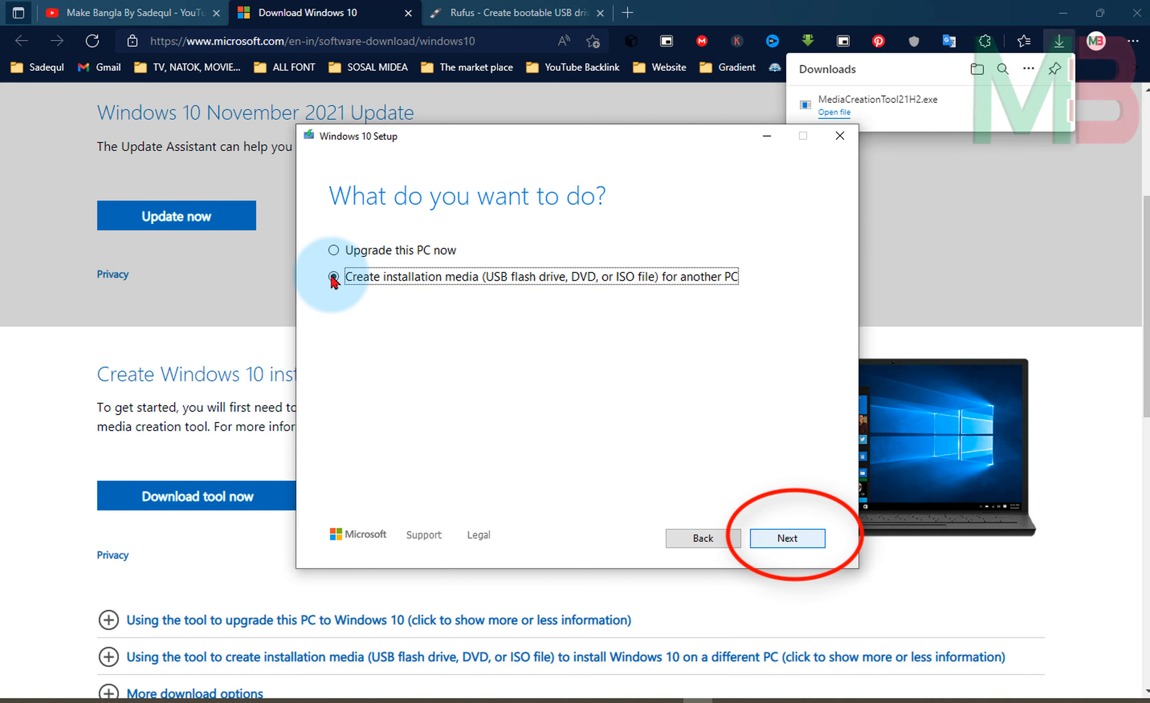
key(Return)
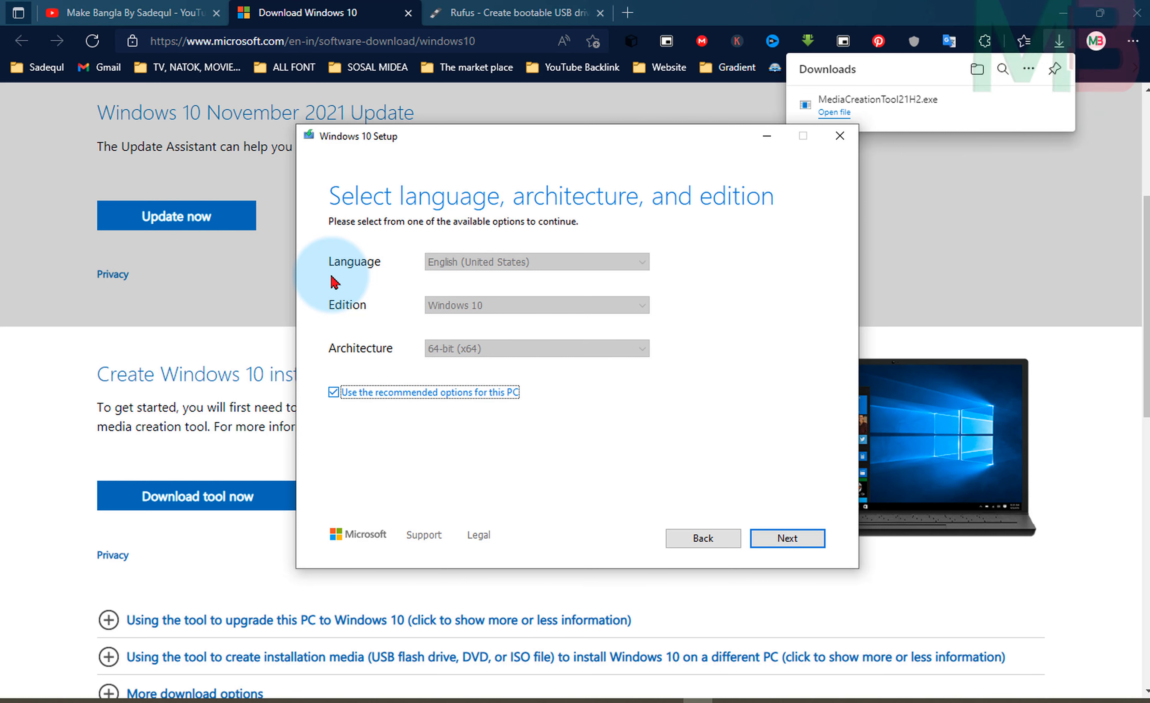
Step: Turn off the recommended options for this PC and view the available architecture choices
key(space)
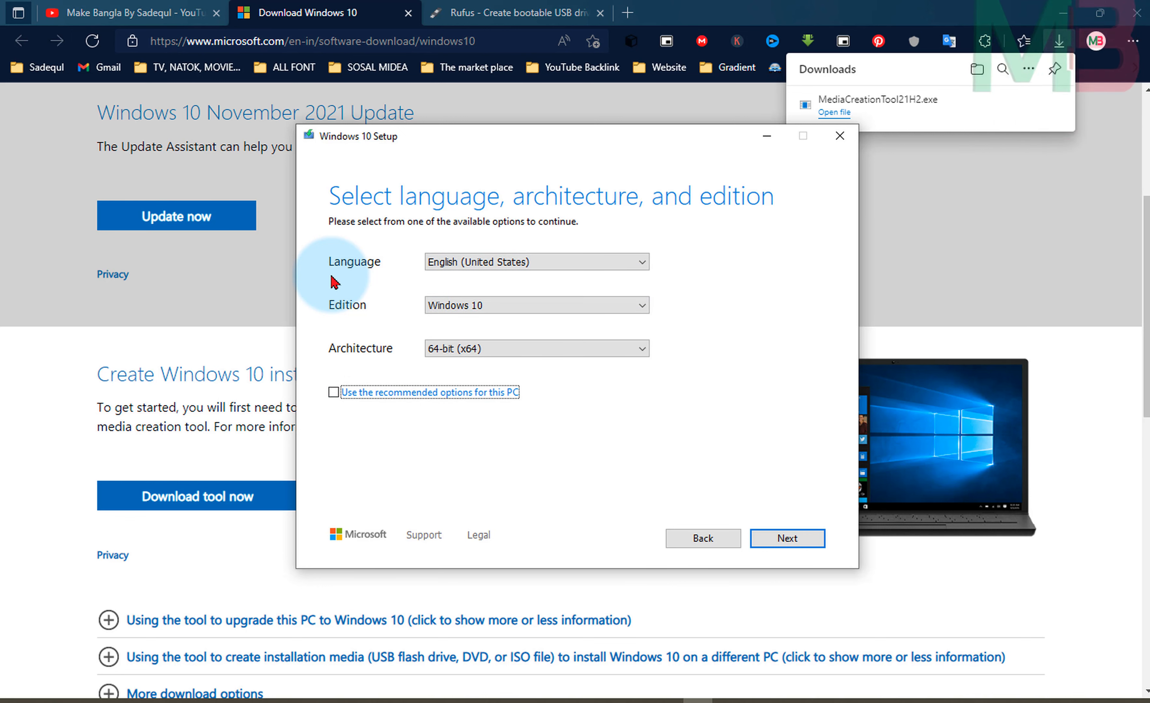
click(641, 351)
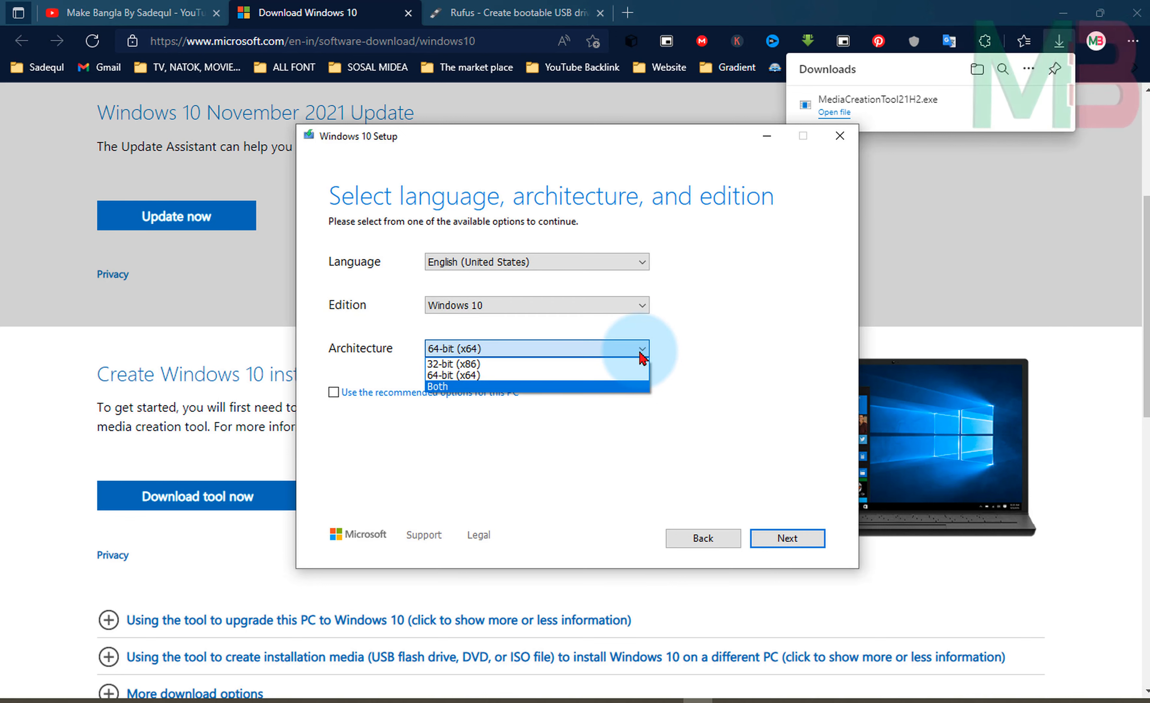
click(641, 353)
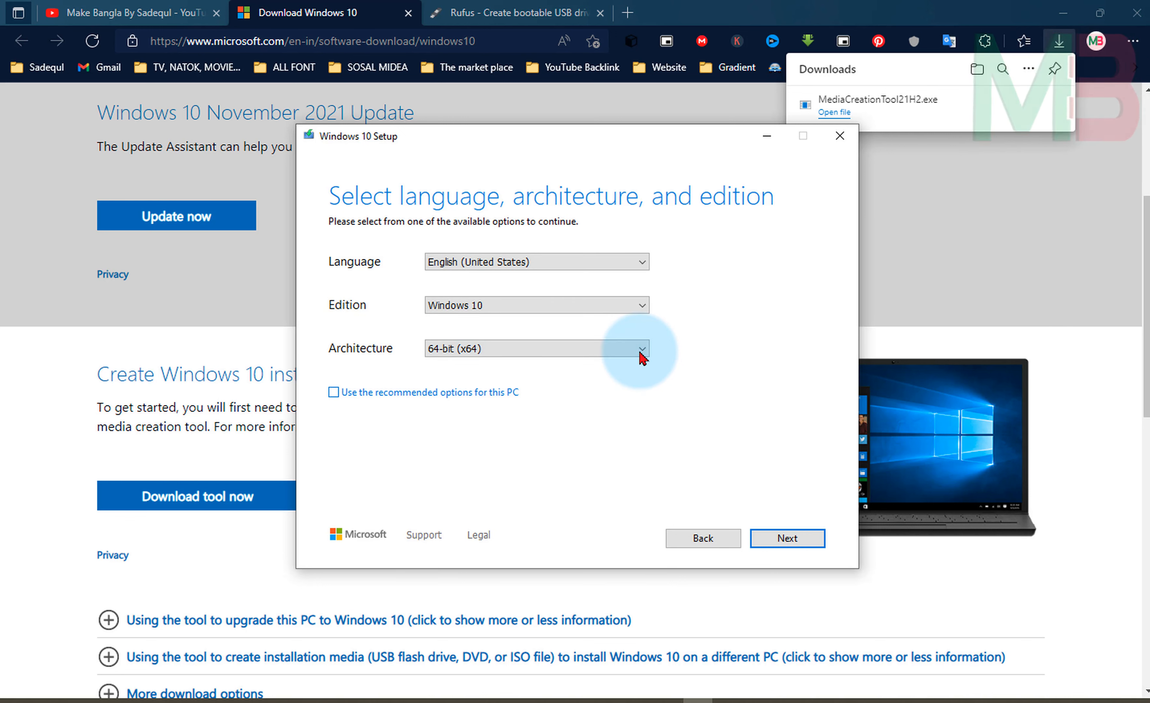
click(334, 392)
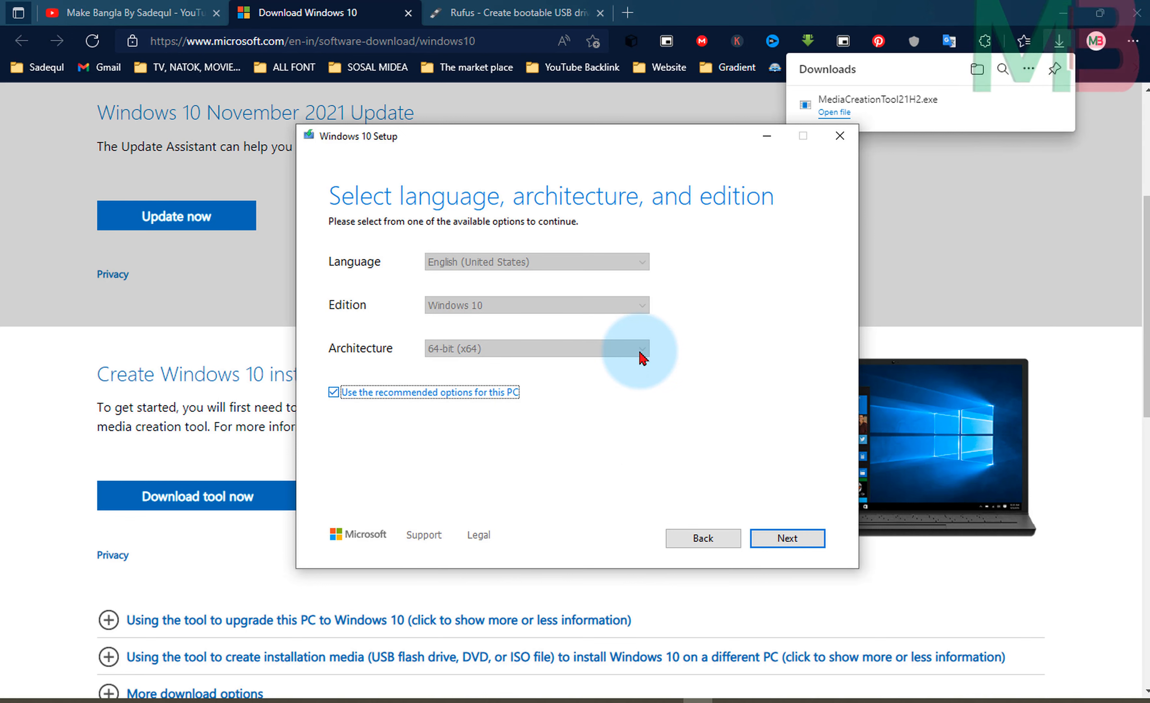
click(334, 393)
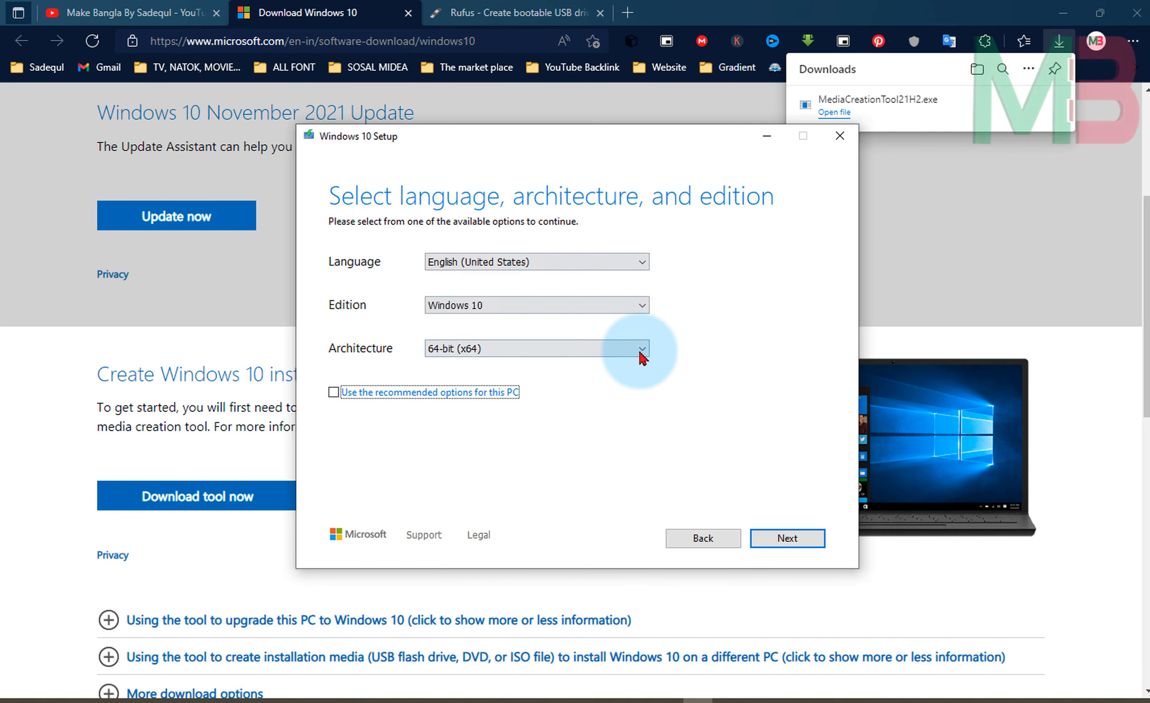
Step: Set the installation media architecture to Both
click(641, 349)
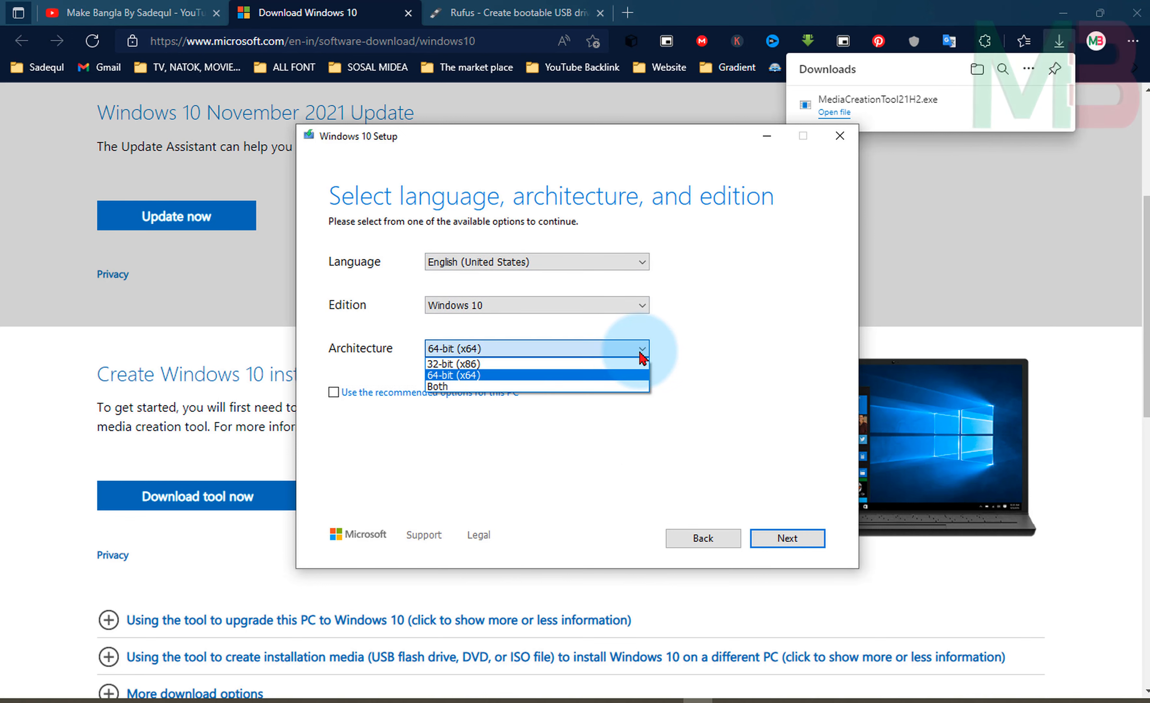
key(Up)
key(Down)
key(Down)
key(Return)
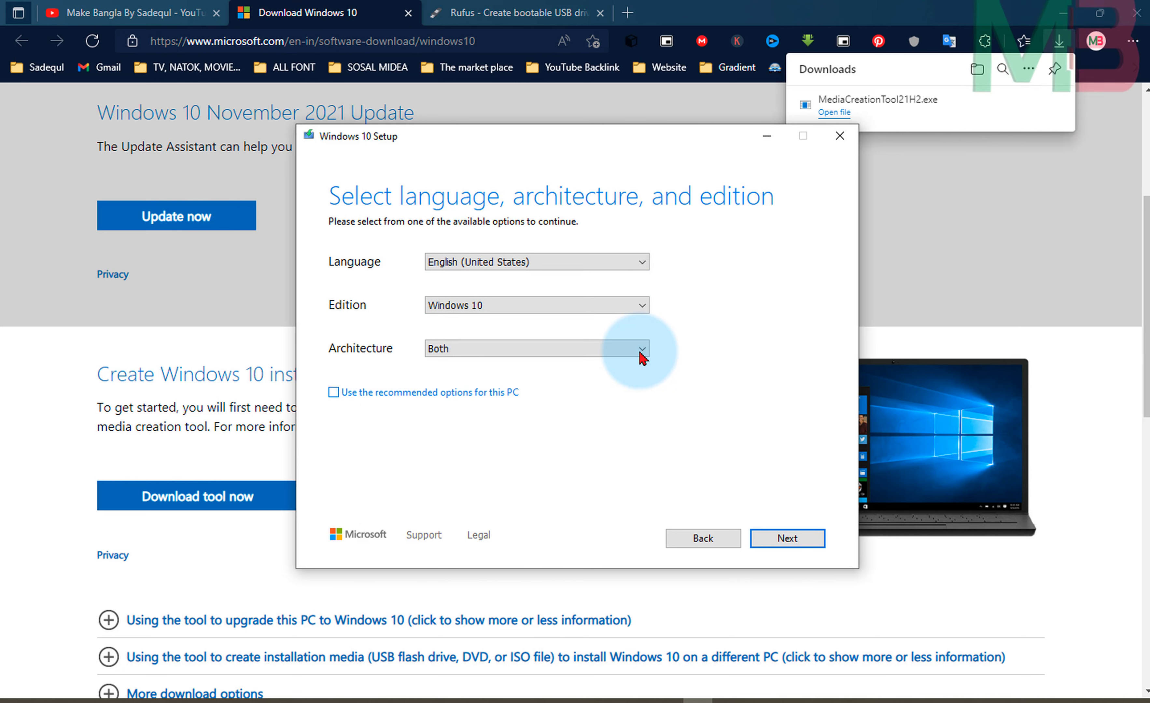
Step: Review the architecture choices again and turn the recommended options for this PC back on
click(641, 353)
key(Up)
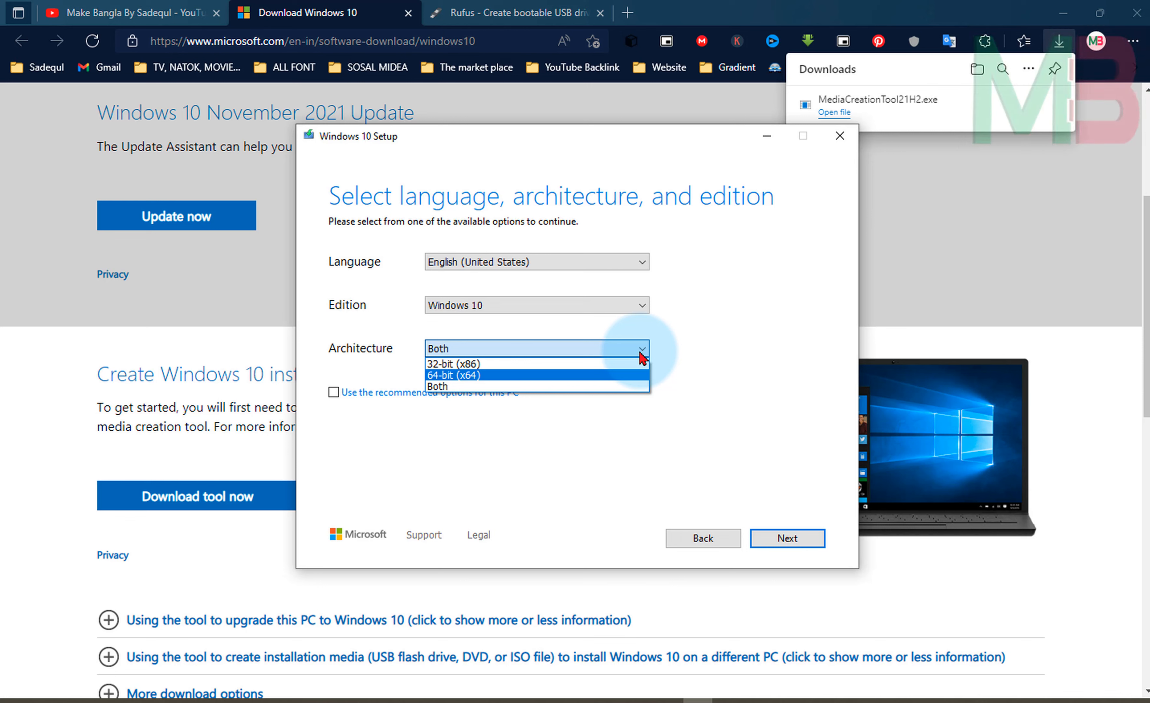
click(642, 353)
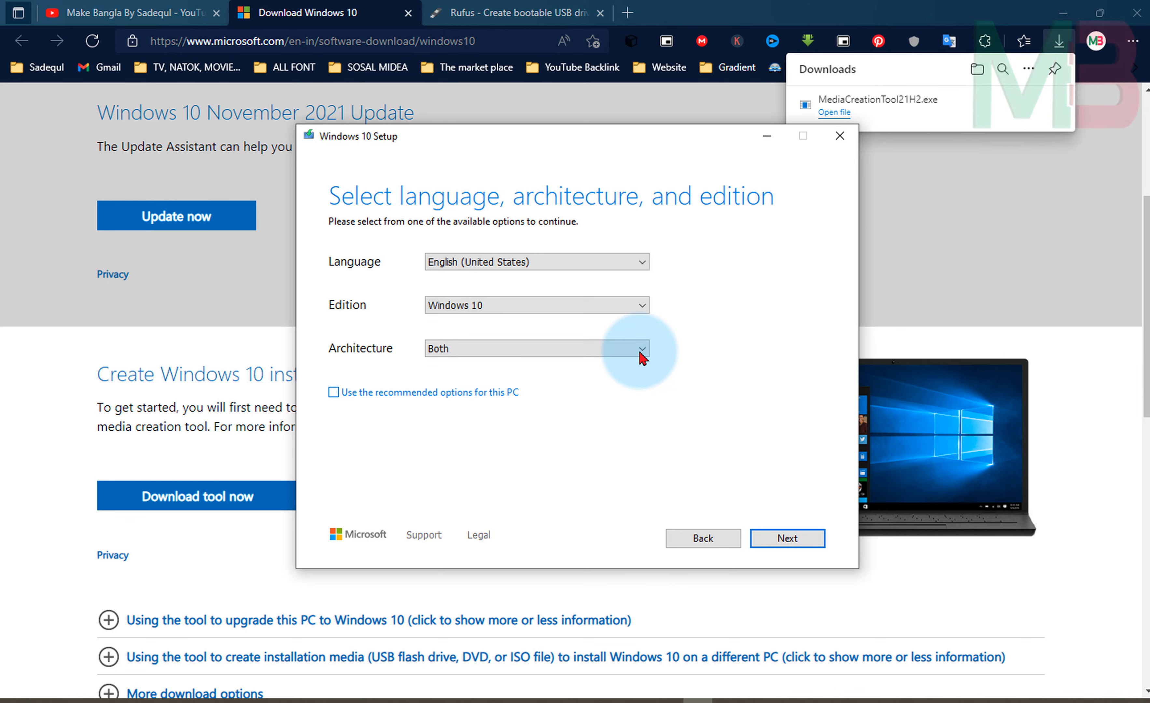
key(Tab)
key(space)
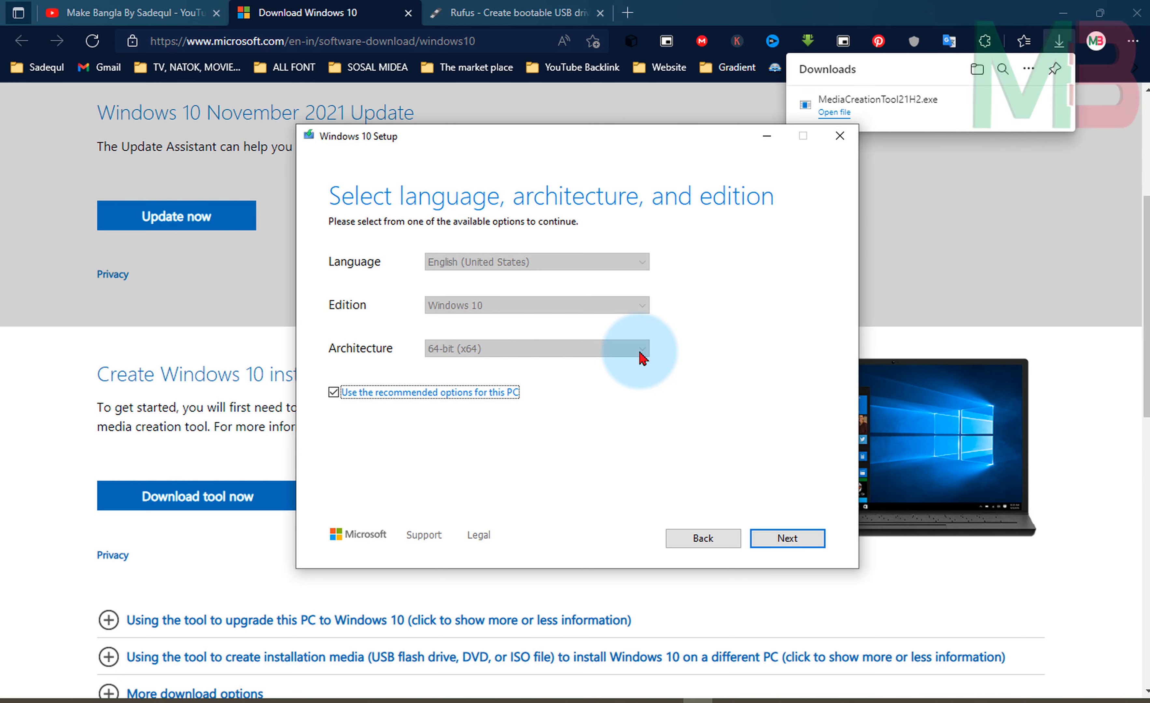
Step: Disable the recommended options once more and select Both as the architecture
key(space)
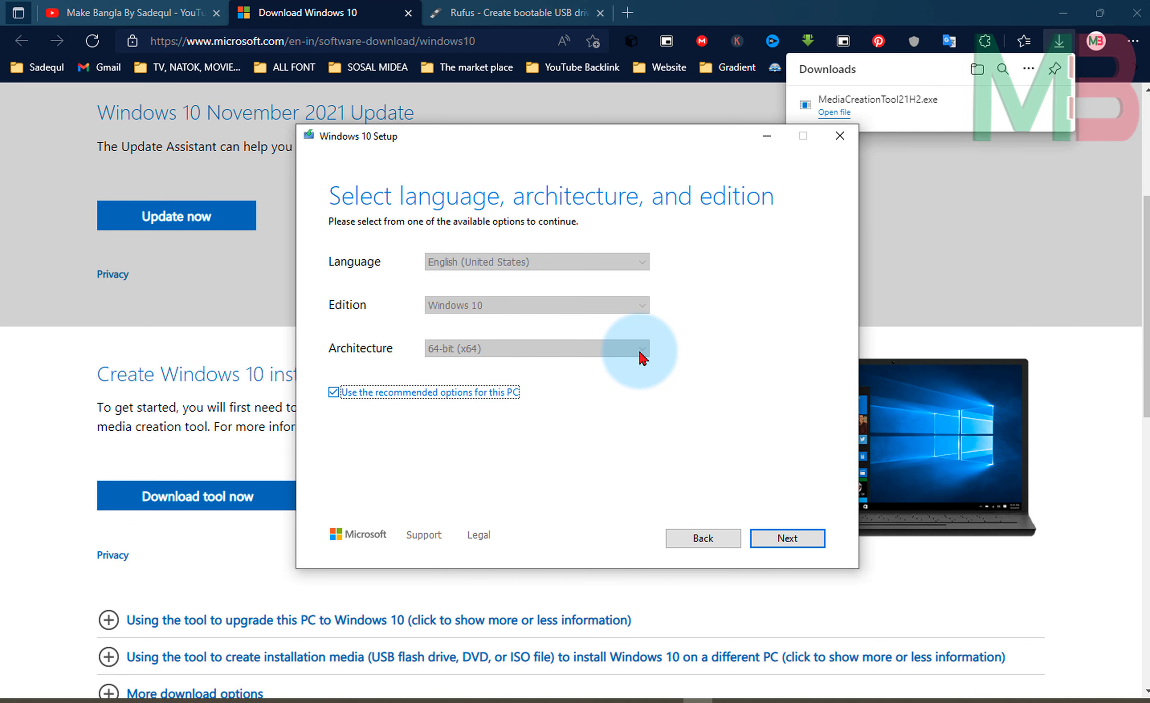
click(642, 350)
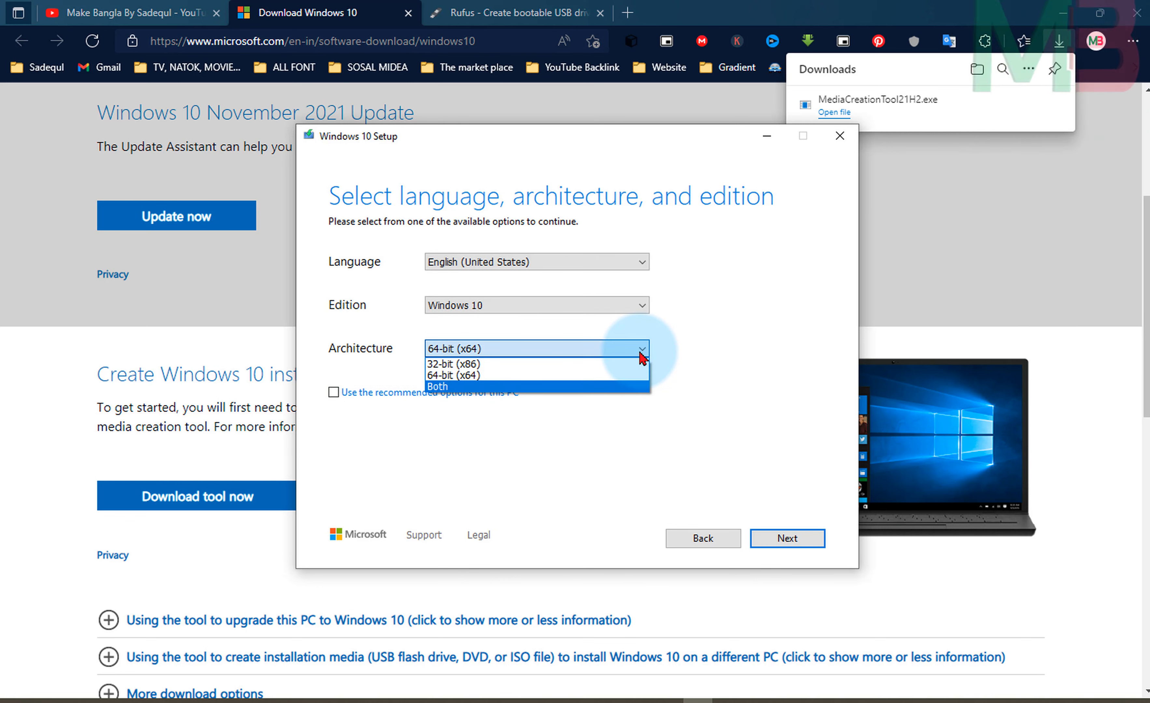
key(Return)
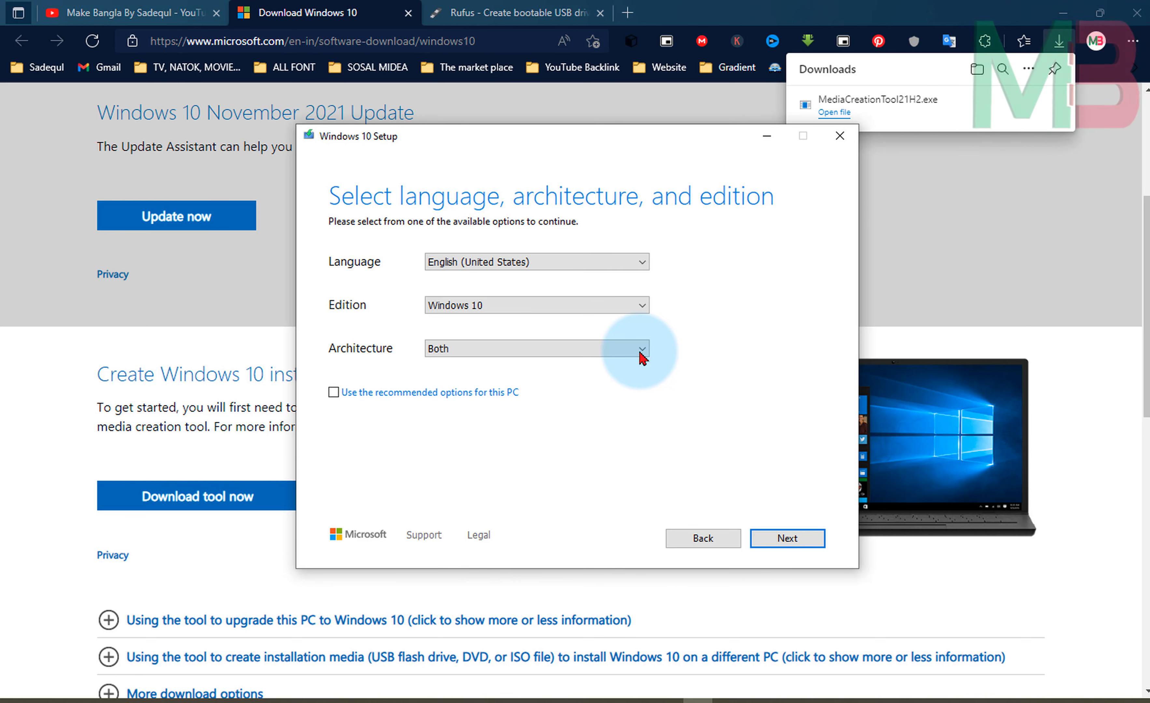
Step: Set the architecture to 64-bit (x64) and re-enable the recommended options for this PC
click(642, 349)
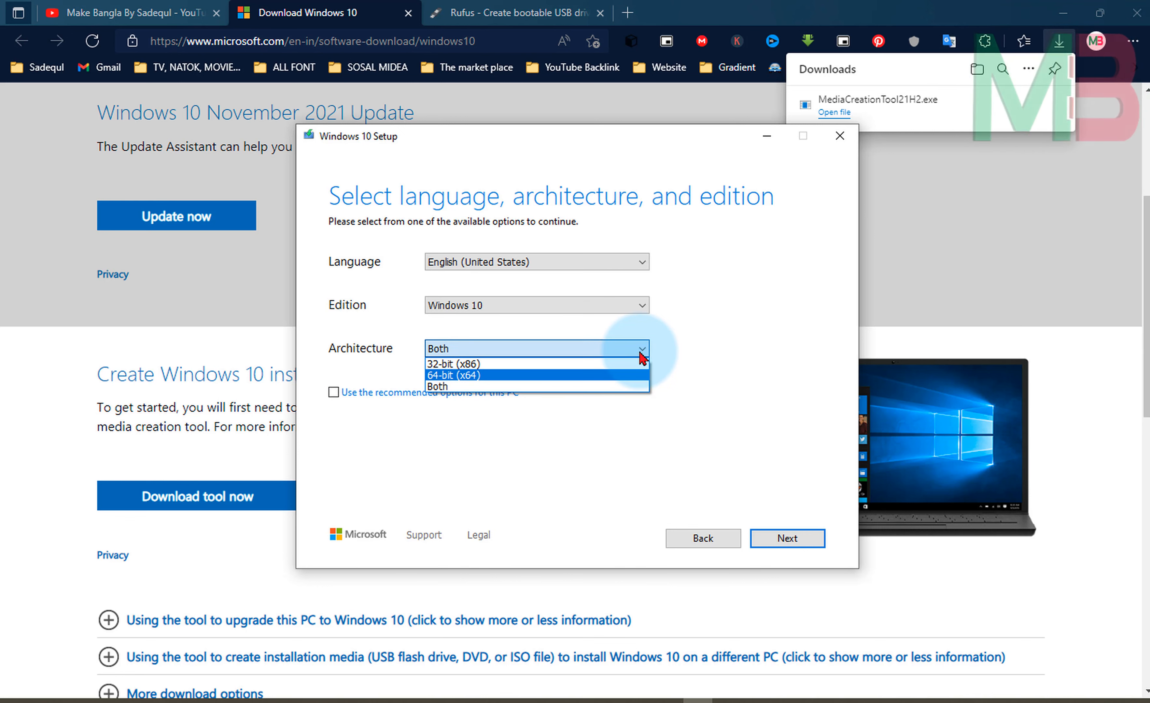
key(Return)
key(Tab)
key(space)
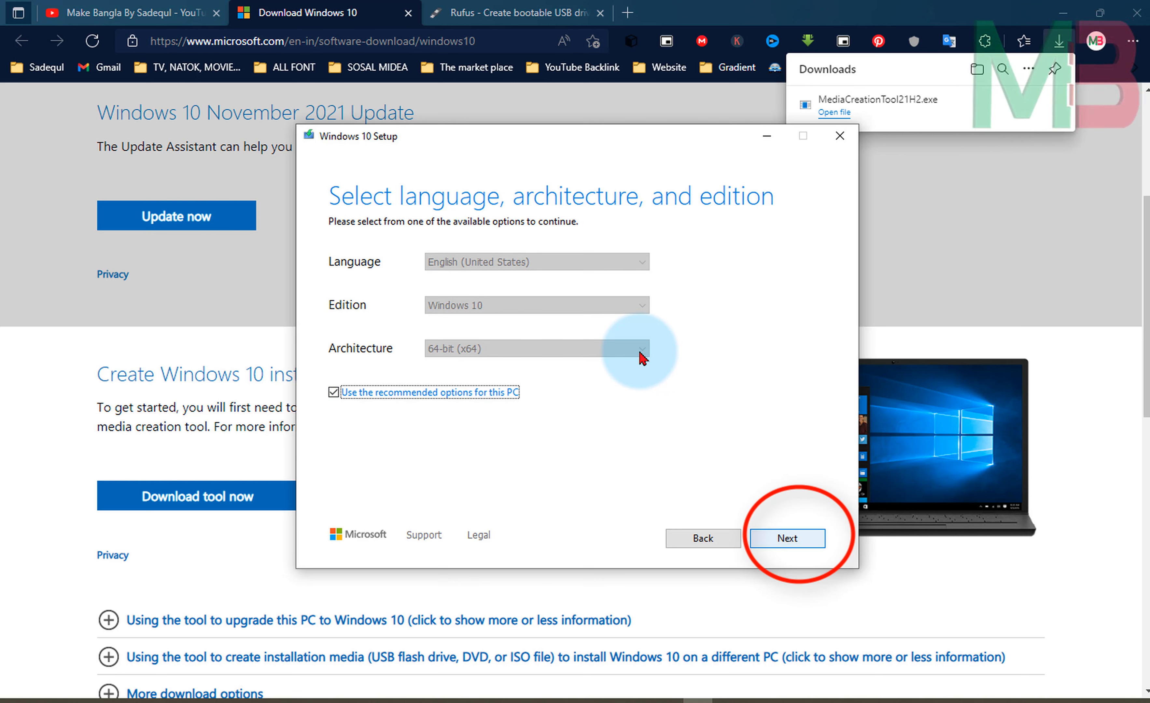
Step: Accept the language and architecture settings, choose ISO file as the media, and save it to the Desktop as Windows
key(Return)
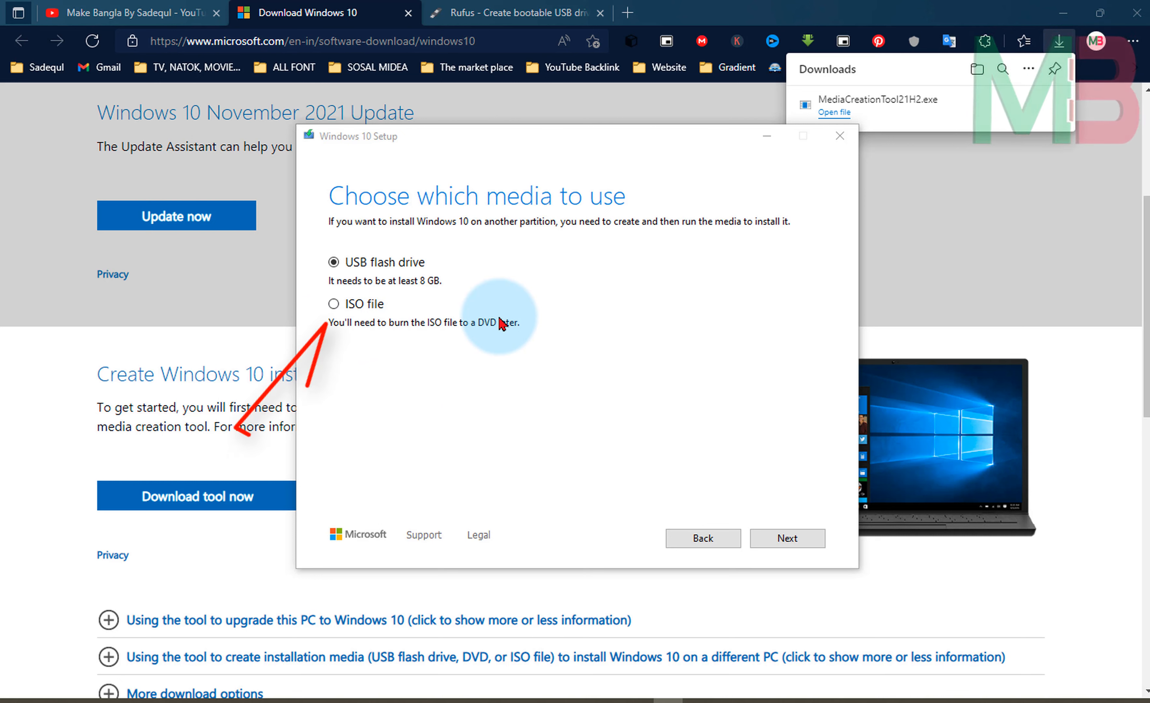
click(334, 304)
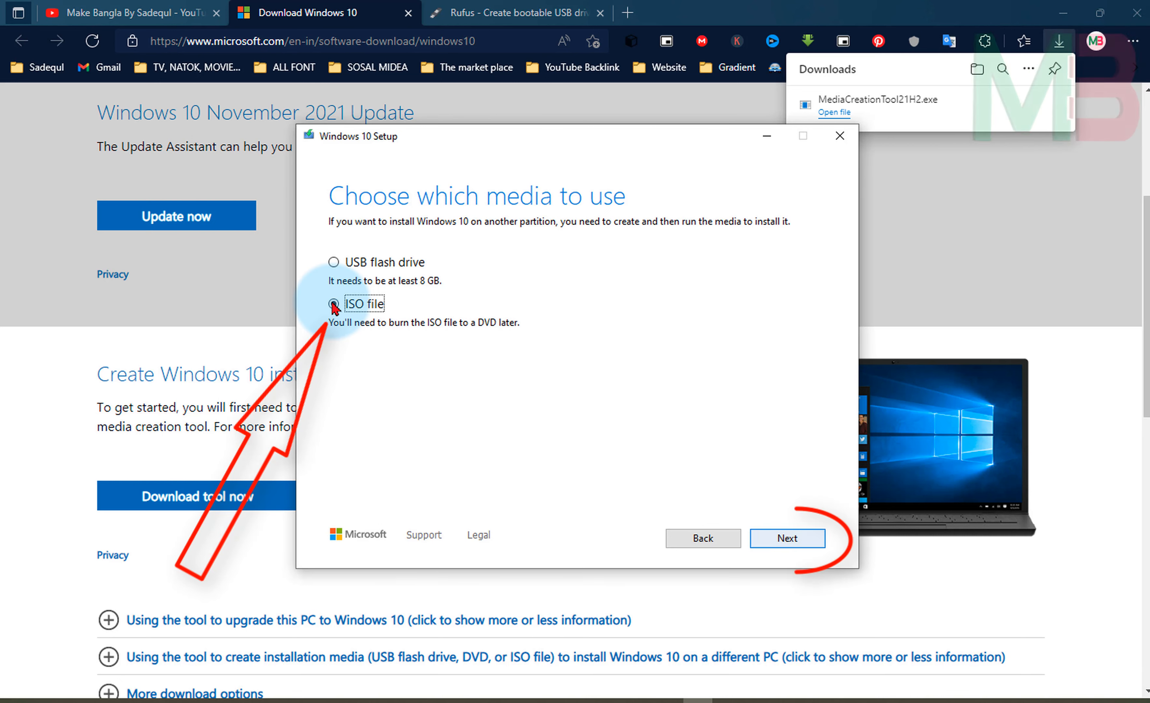
key(Return)
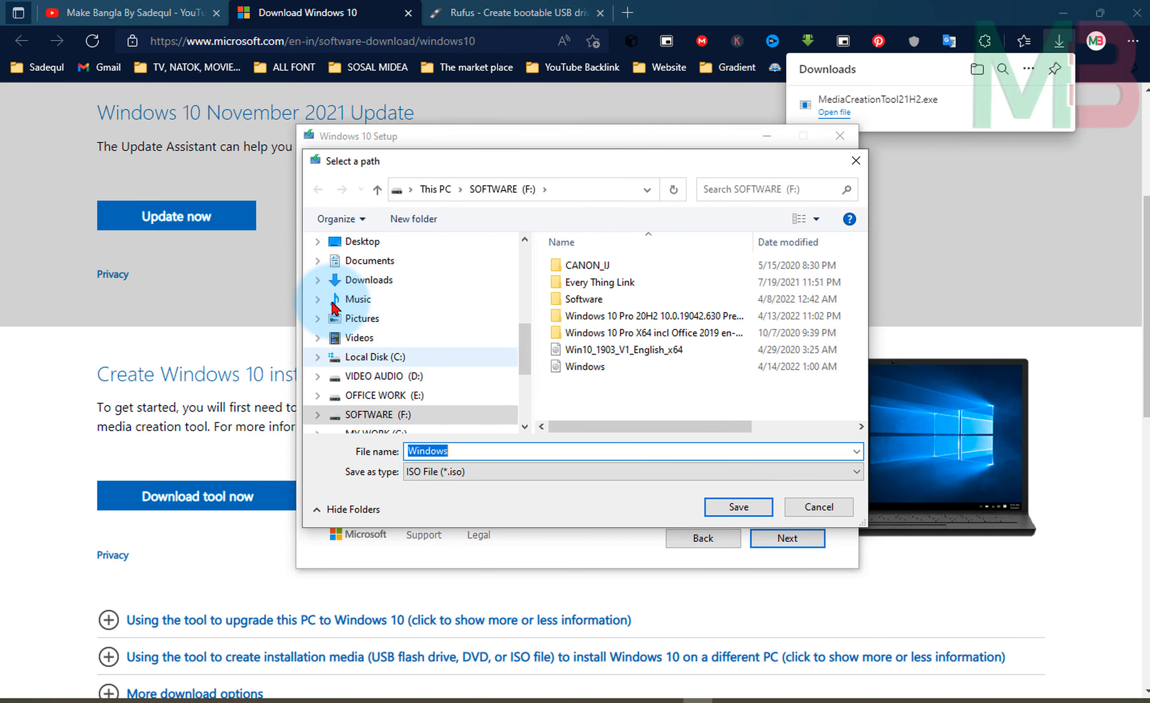
click(362, 241)
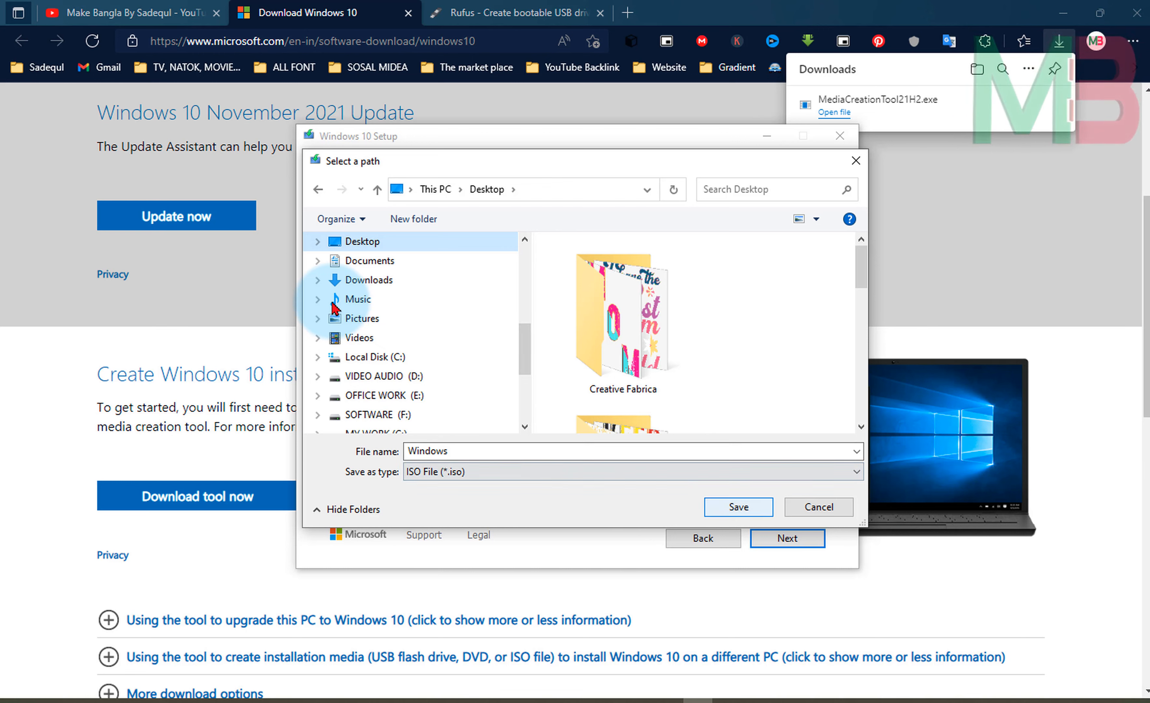
key(Return)
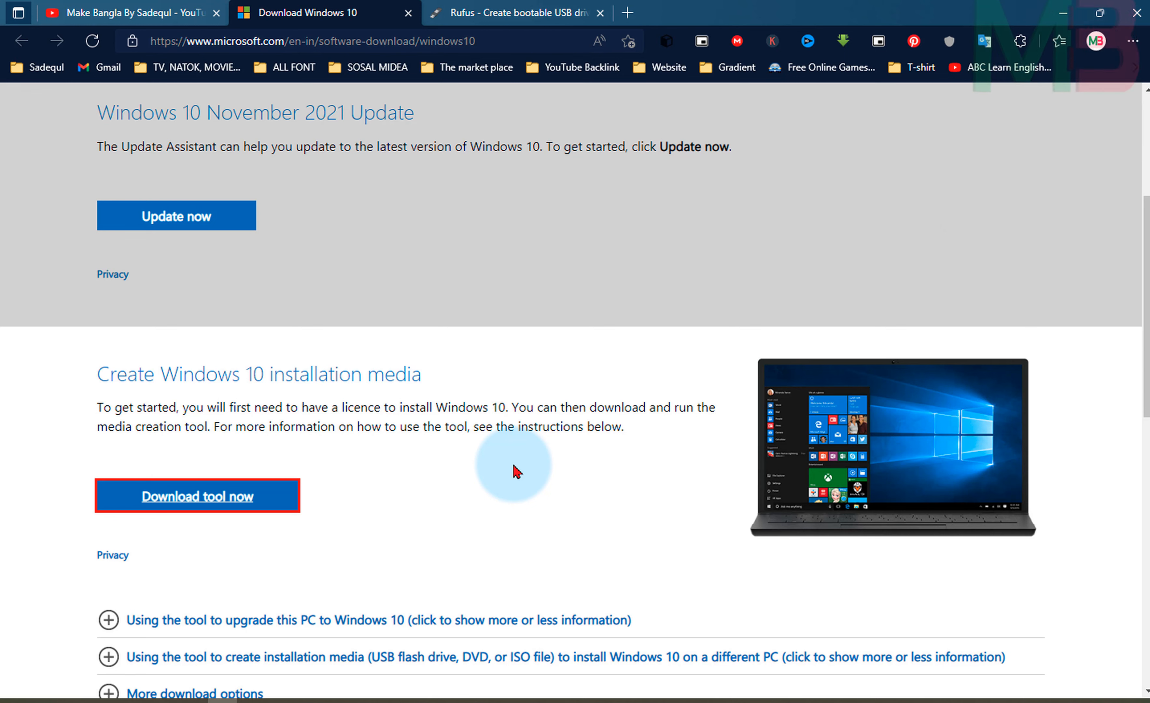
Step: Download Rufus 3.18 from the Rufus website, dismissing the ad, and run rufus-3.18.exe
click(531, 10)
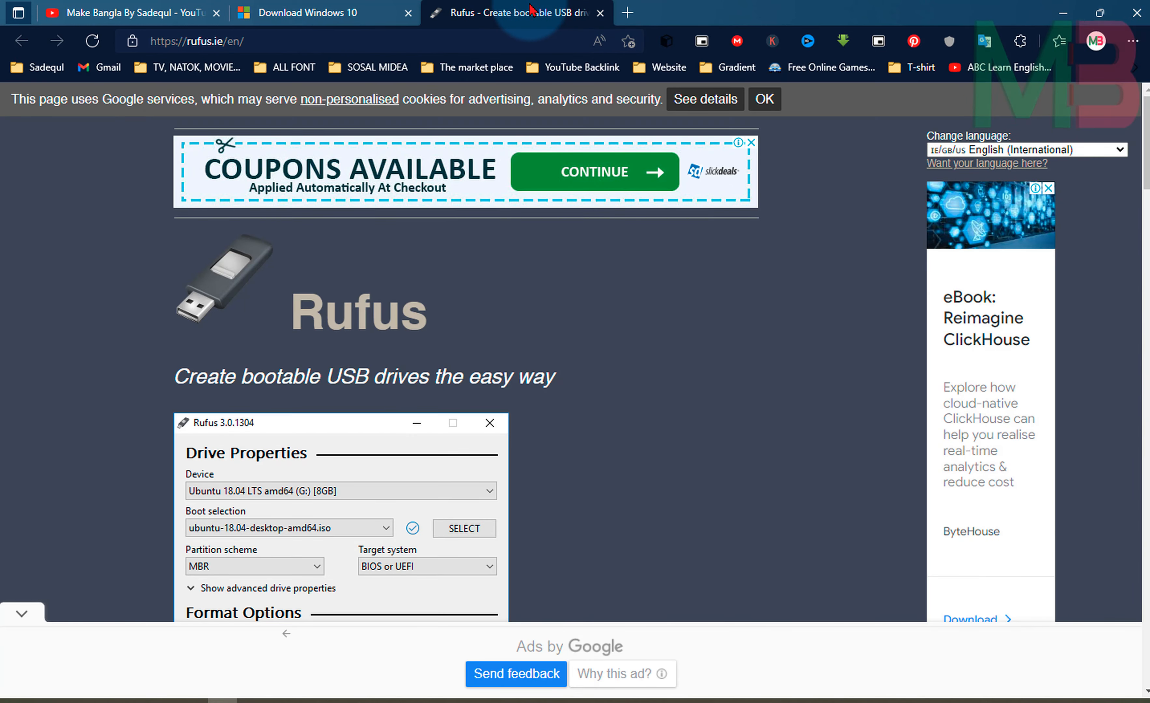
scroll(514, 570, down, 10)
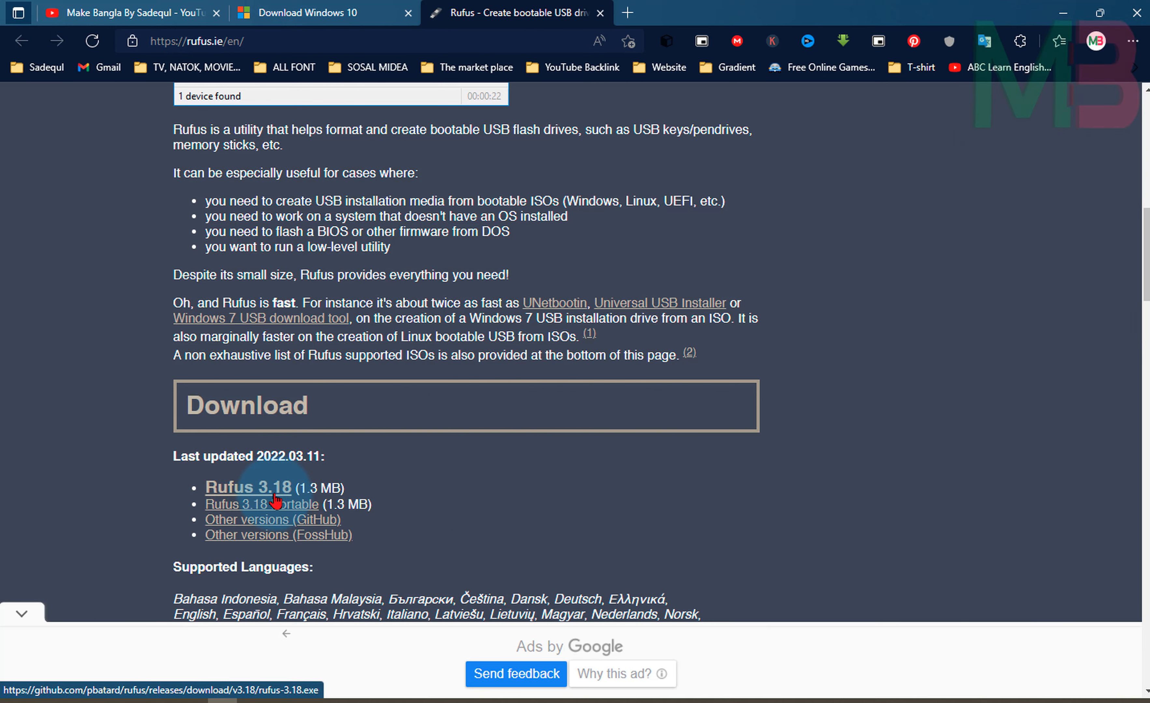
click(237, 492)
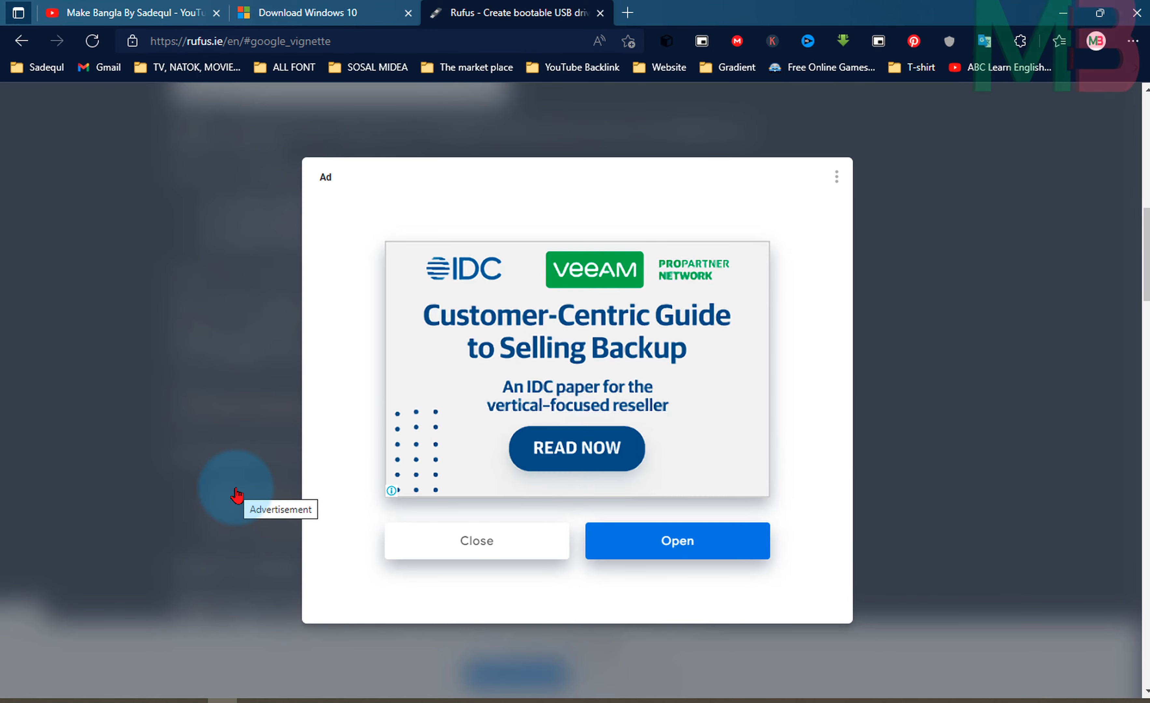
click(497, 545)
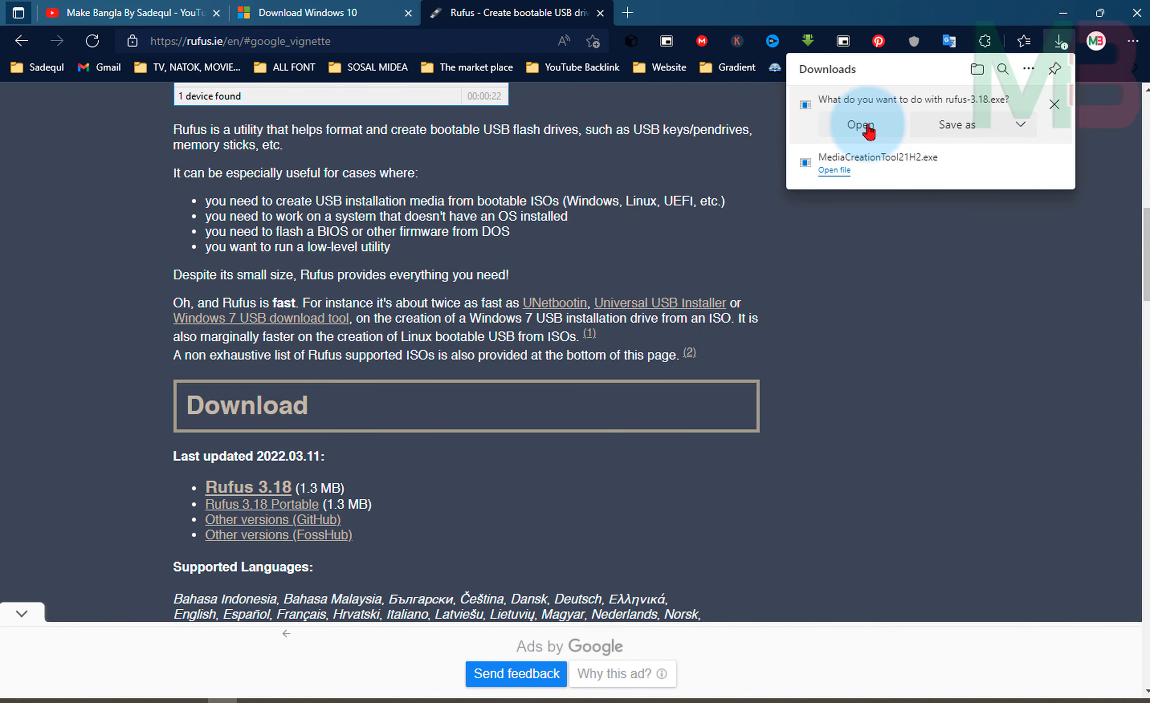
click(868, 130)
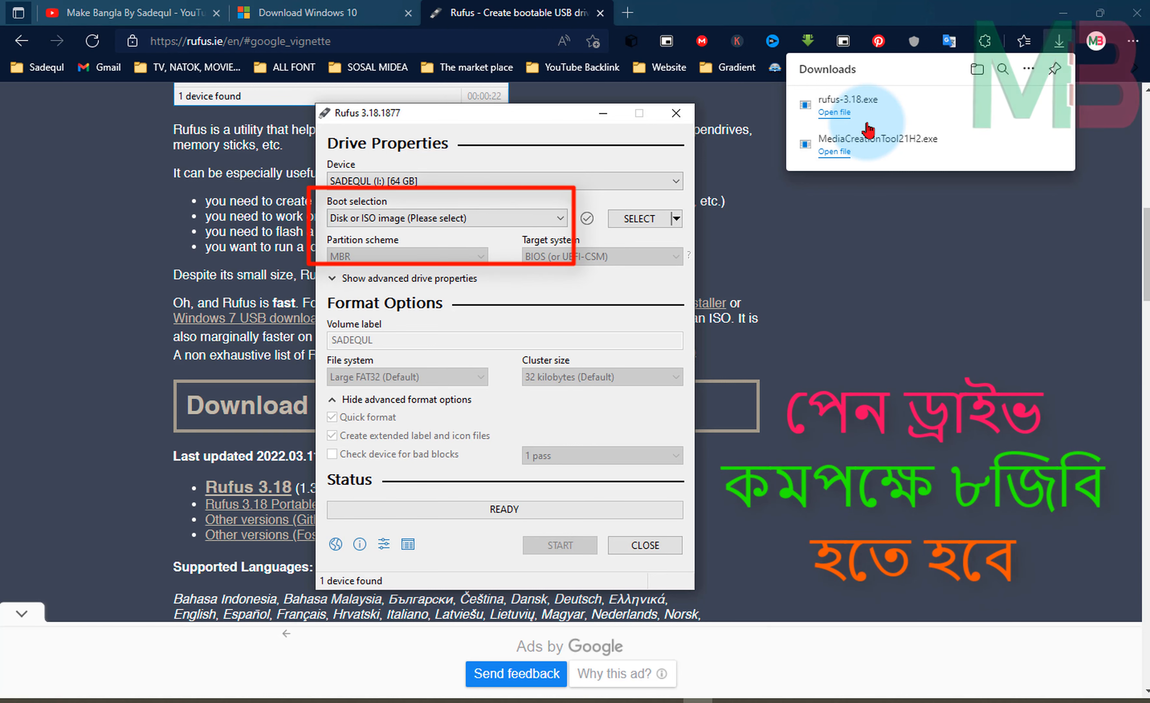
Step: Set the boot selection to Disk or ISO image, using the SELECT option as its image source
click(447, 218)
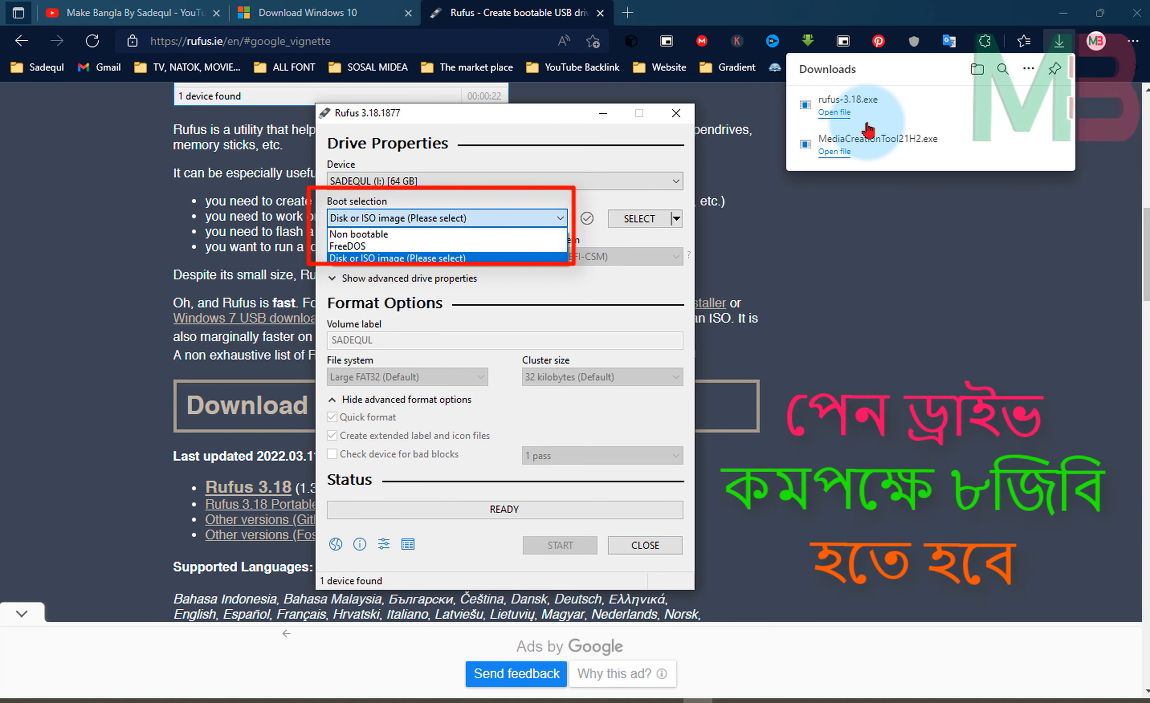
click(397, 258)
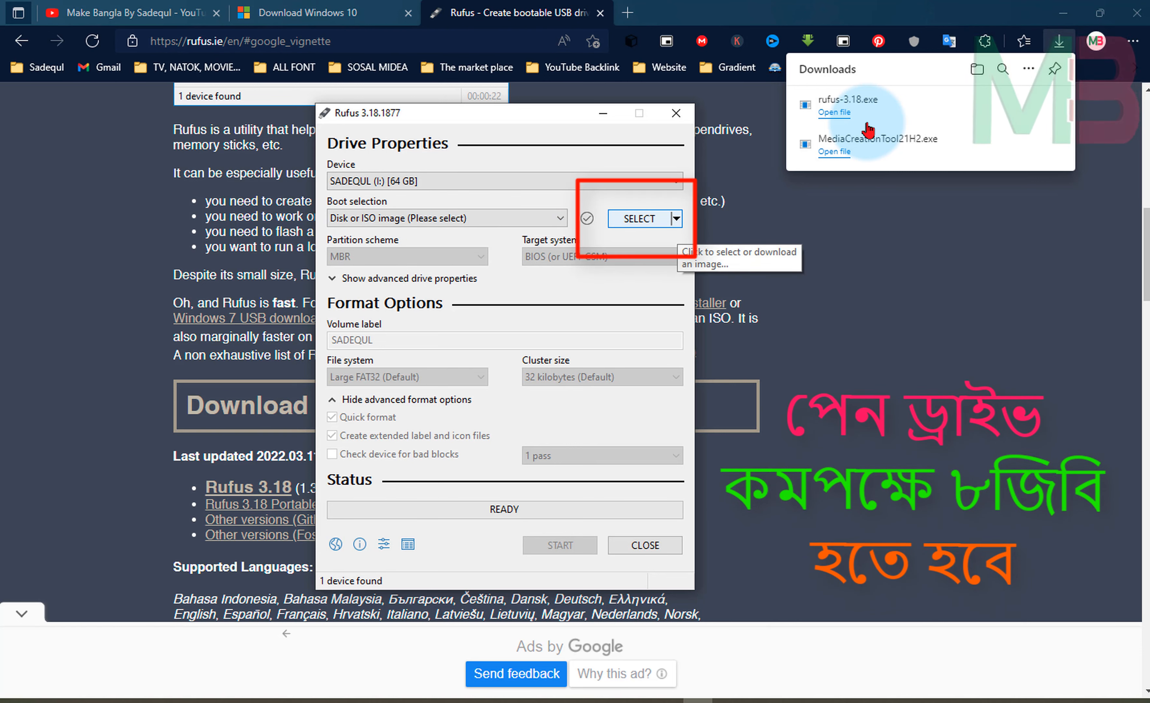
click(676, 219)
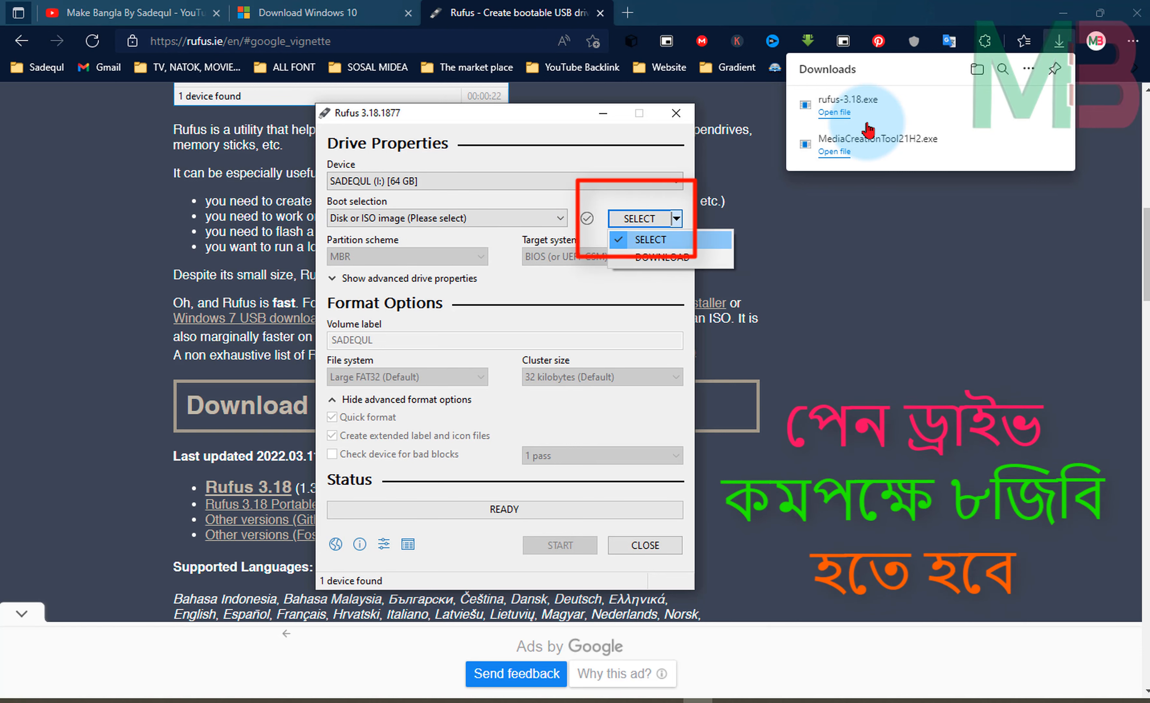
click(650, 239)
Step: Load the Windows disc image from the Desktop as the boot image and choose GPT as the partition scheme
click(639, 219)
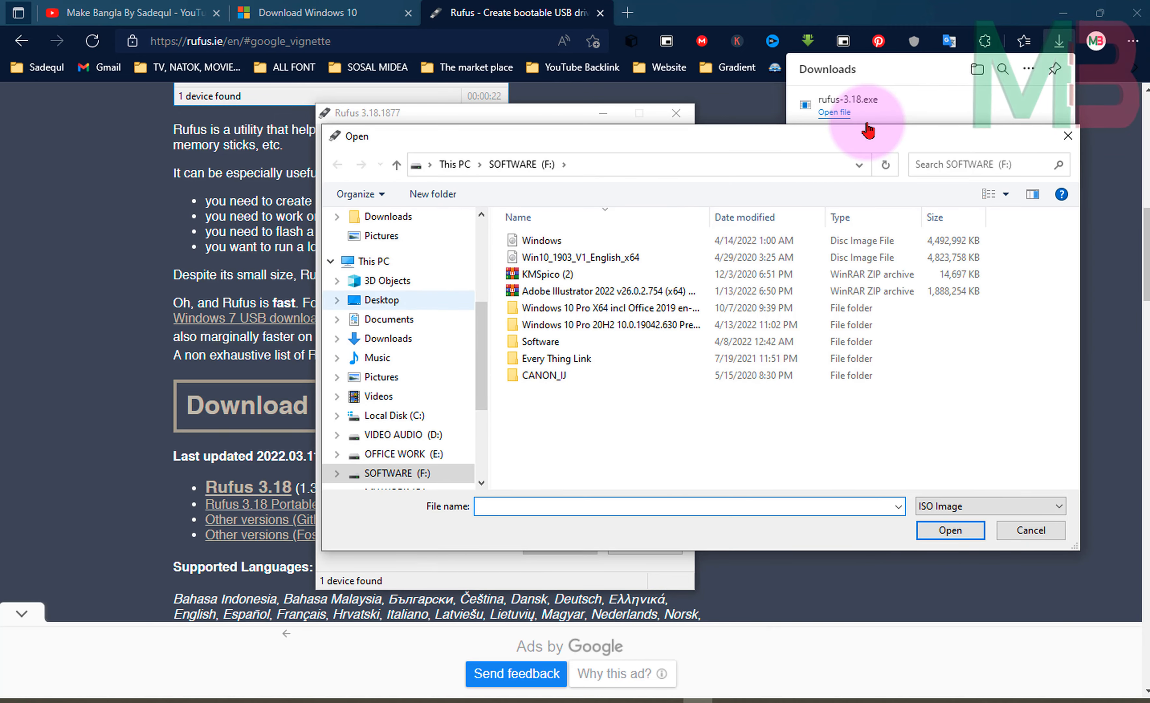
click(382, 300)
scroll(955, 406, down, 1)
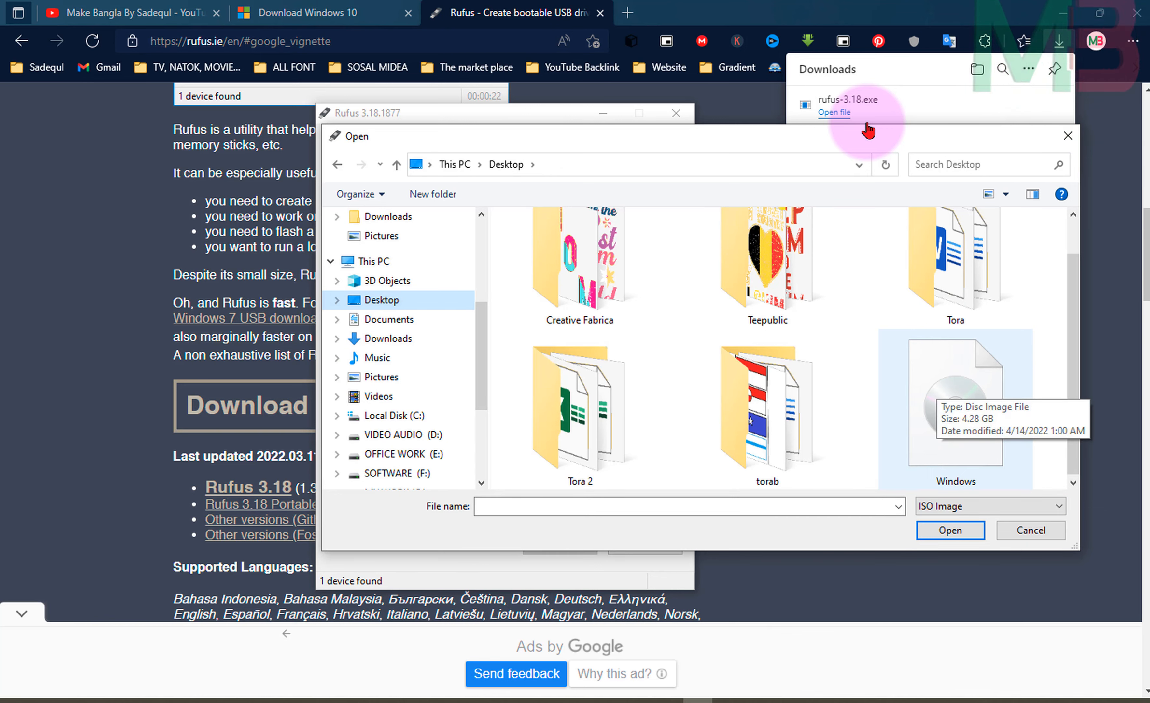
click(956, 406)
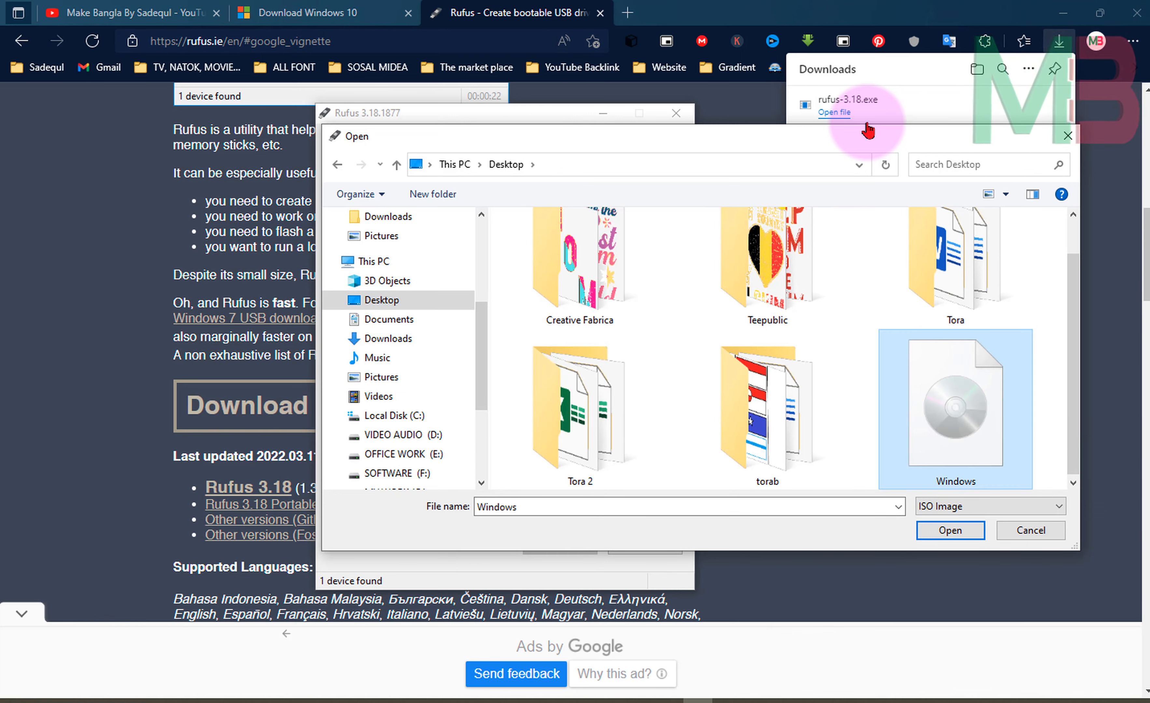
click(951, 531)
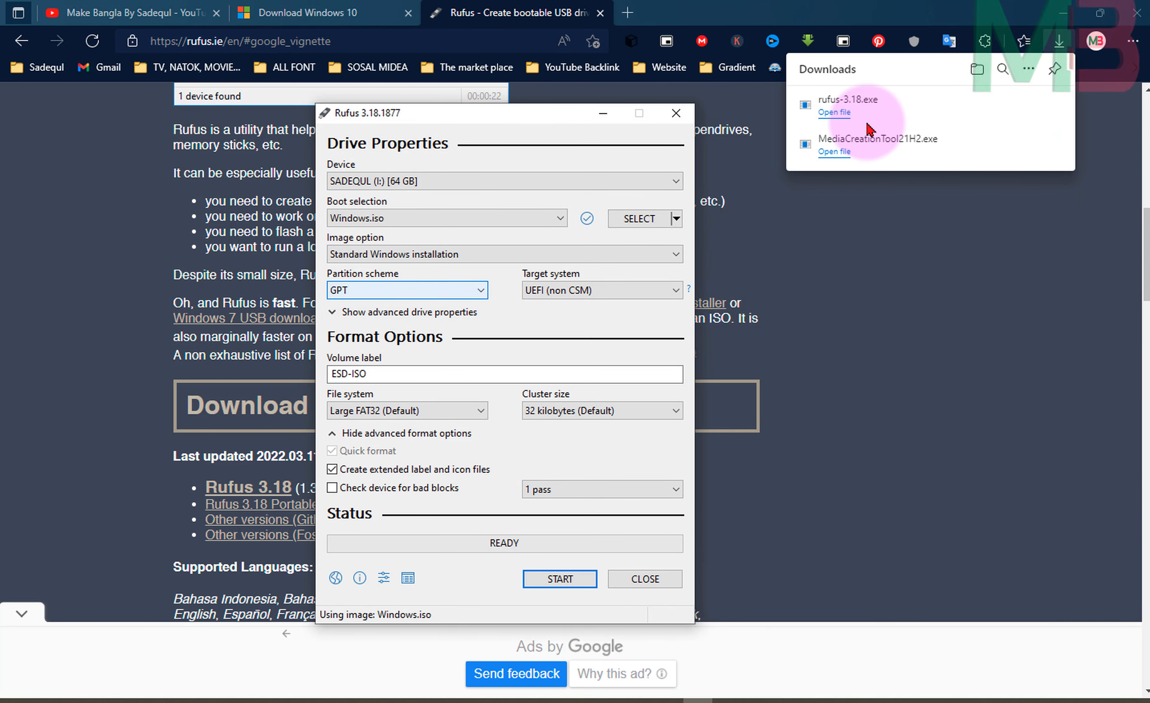
click(407, 290)
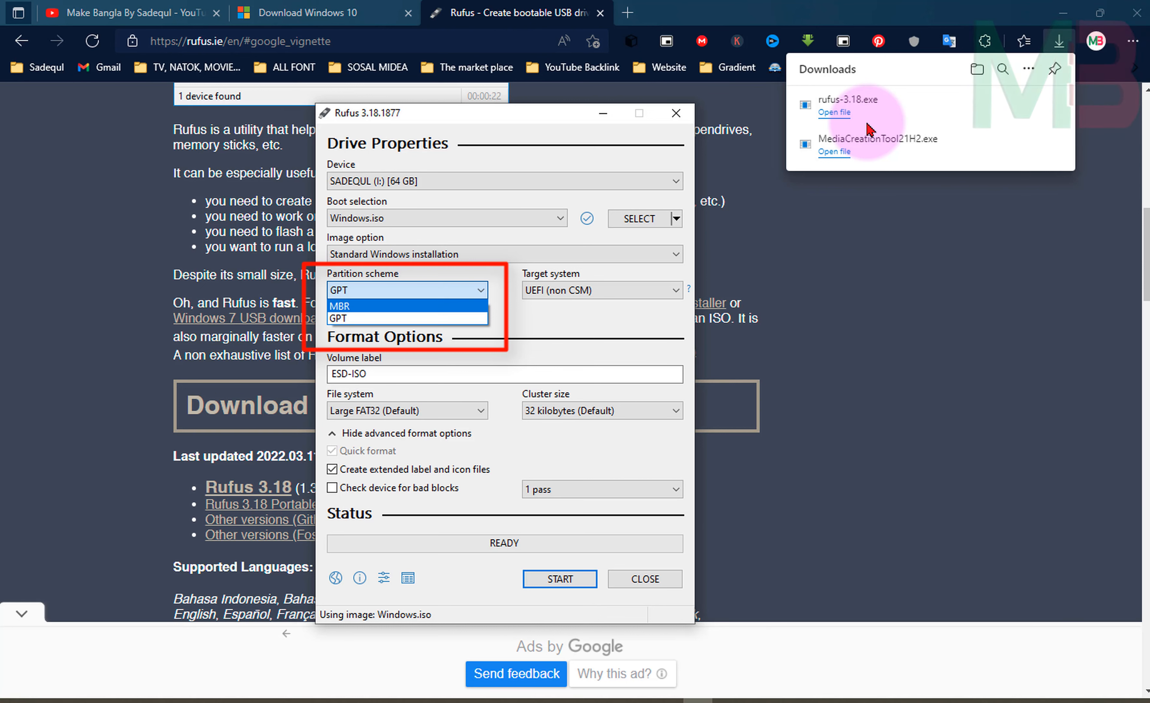
click(347, 319)
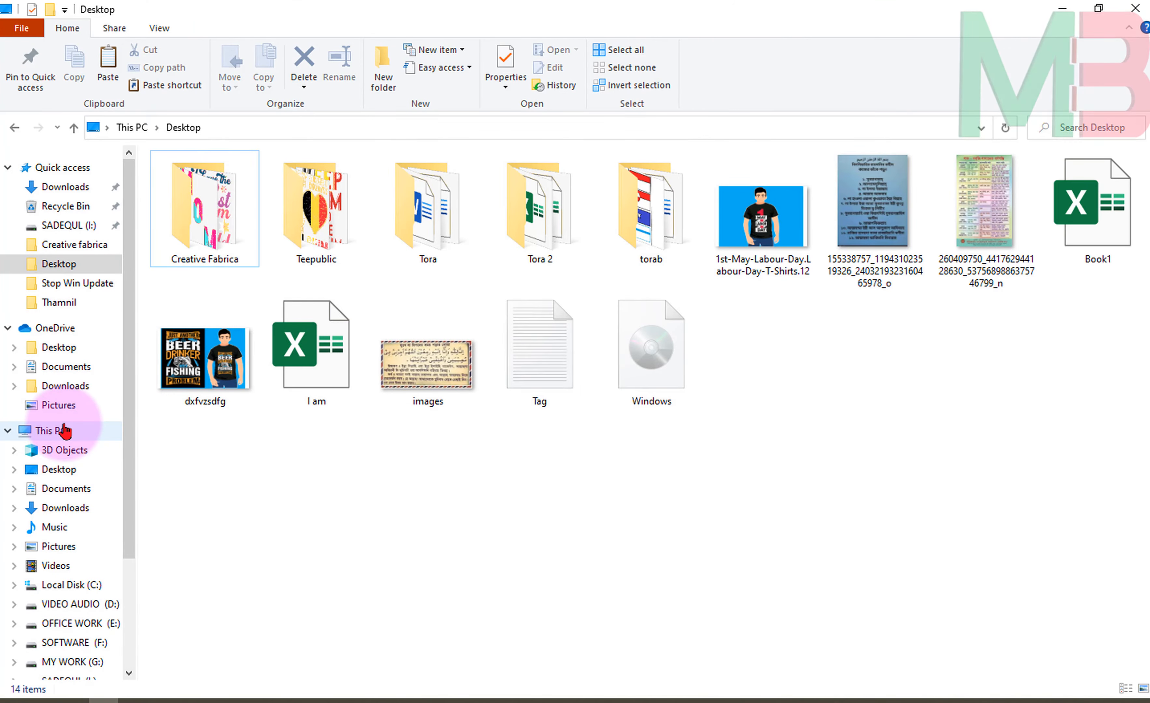
Step: Open Disk Management in Computer Management from This PC in File Explorer and maximize the window
right_click(62, 432)
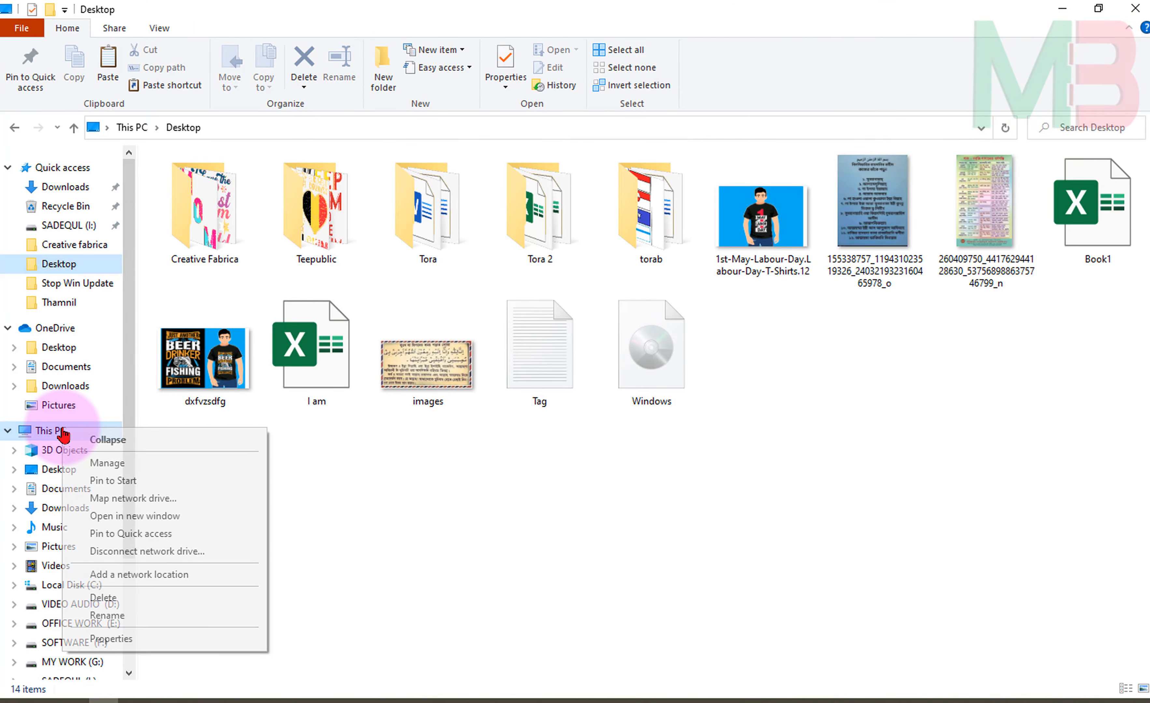
click(401, 502)
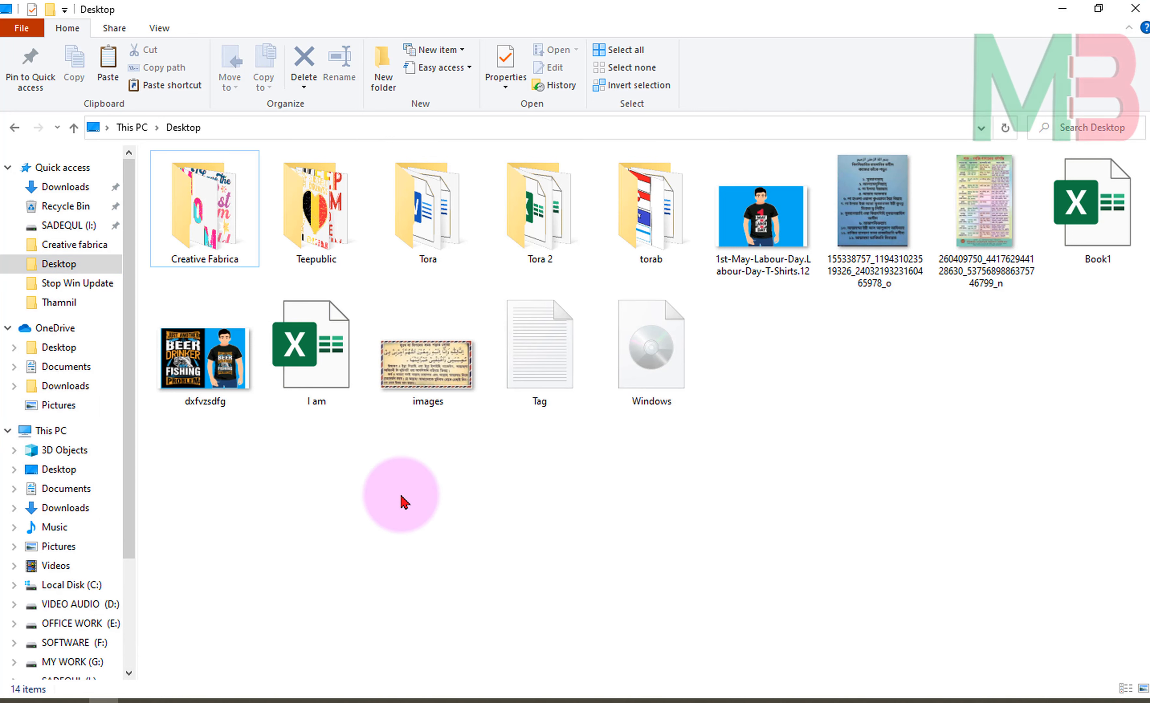
right_click(67, 436)
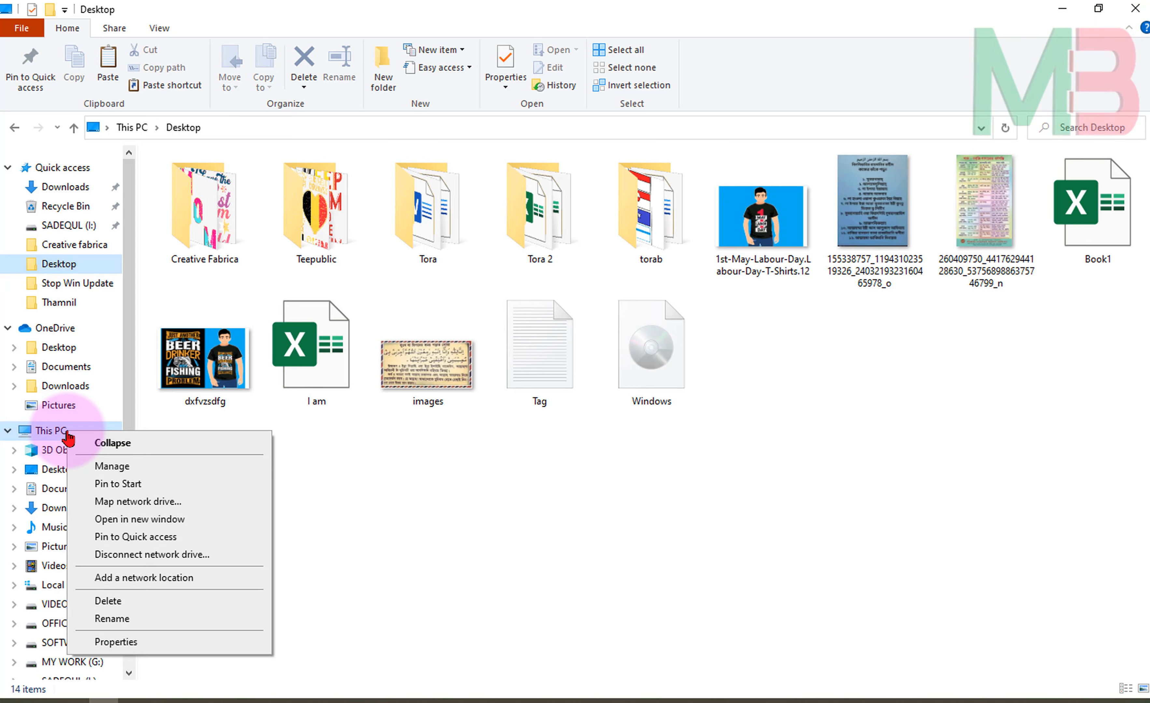
click(117, 468)
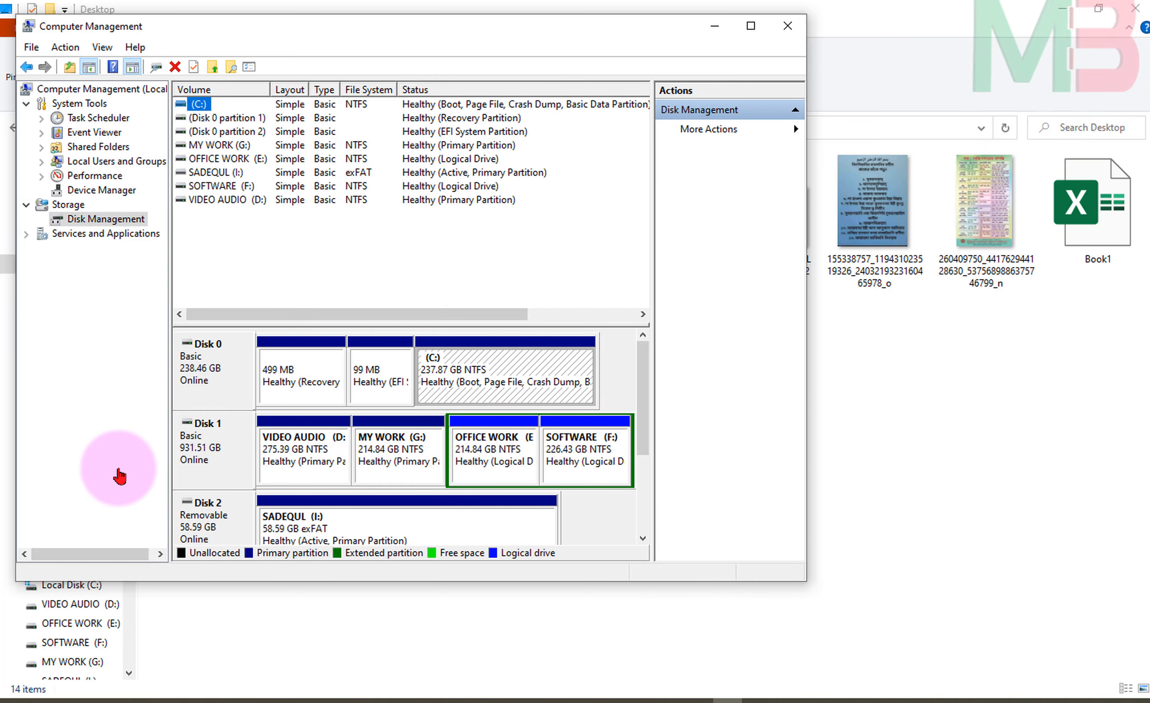
key(super+Up)
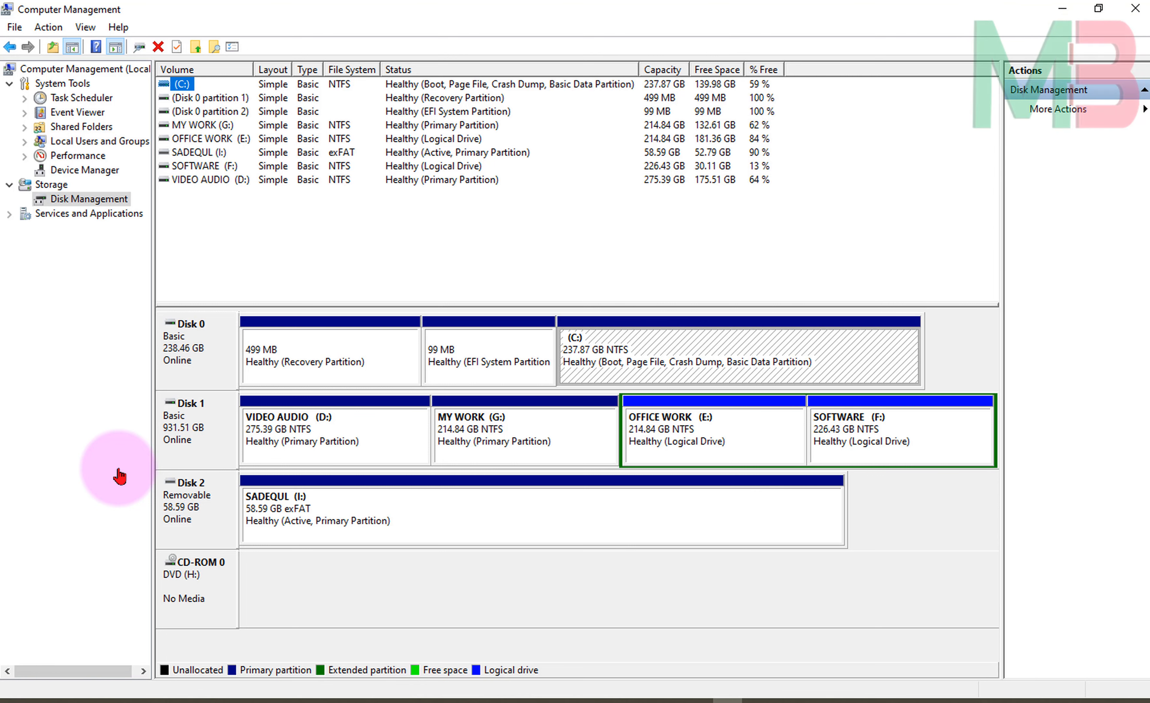
Step: Examine Disk 0's partition style in the volume information of its properties
right_click(189, 343)
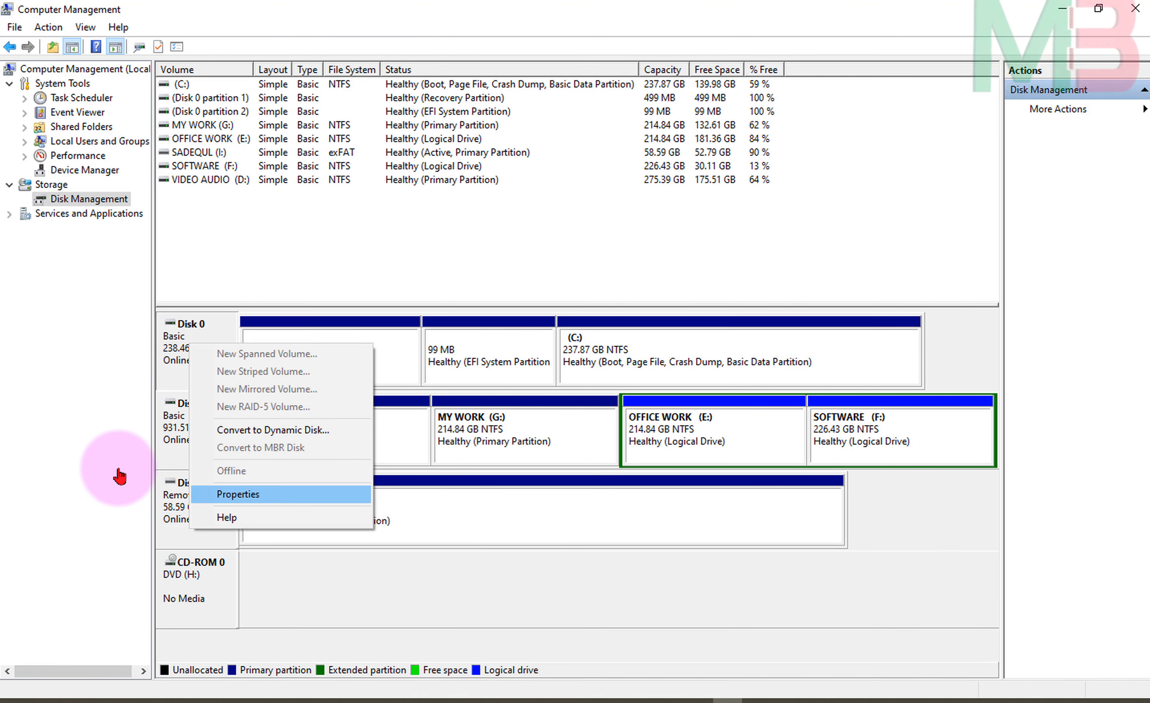
key(Return)
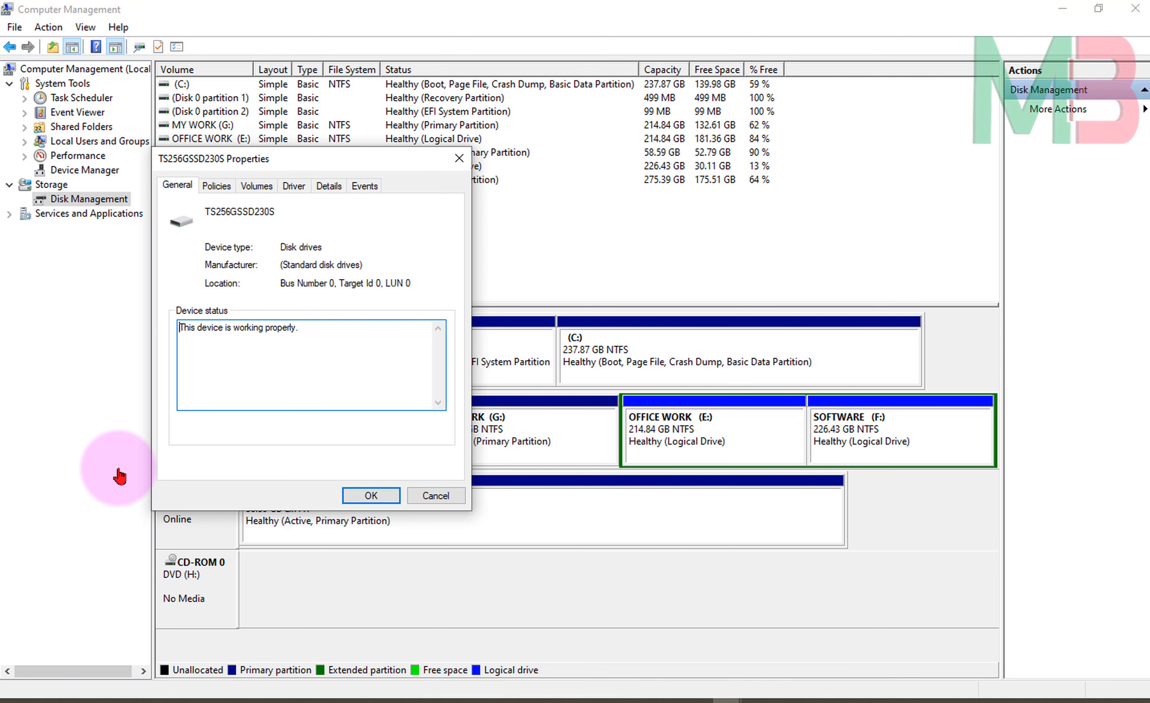
click(256, 186)
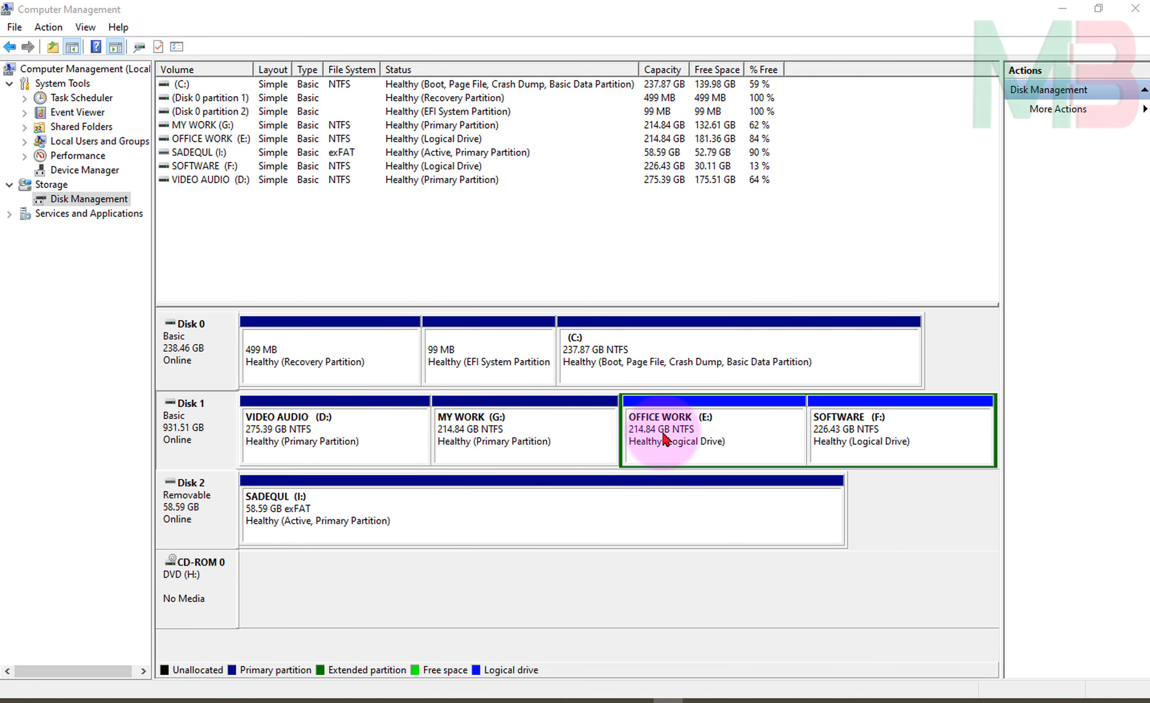
Step: Examine Disk 1's partition style in the volume information of its properties, and close the properties
right_click(189, 421)
click(222, 564)
click(278, 207)
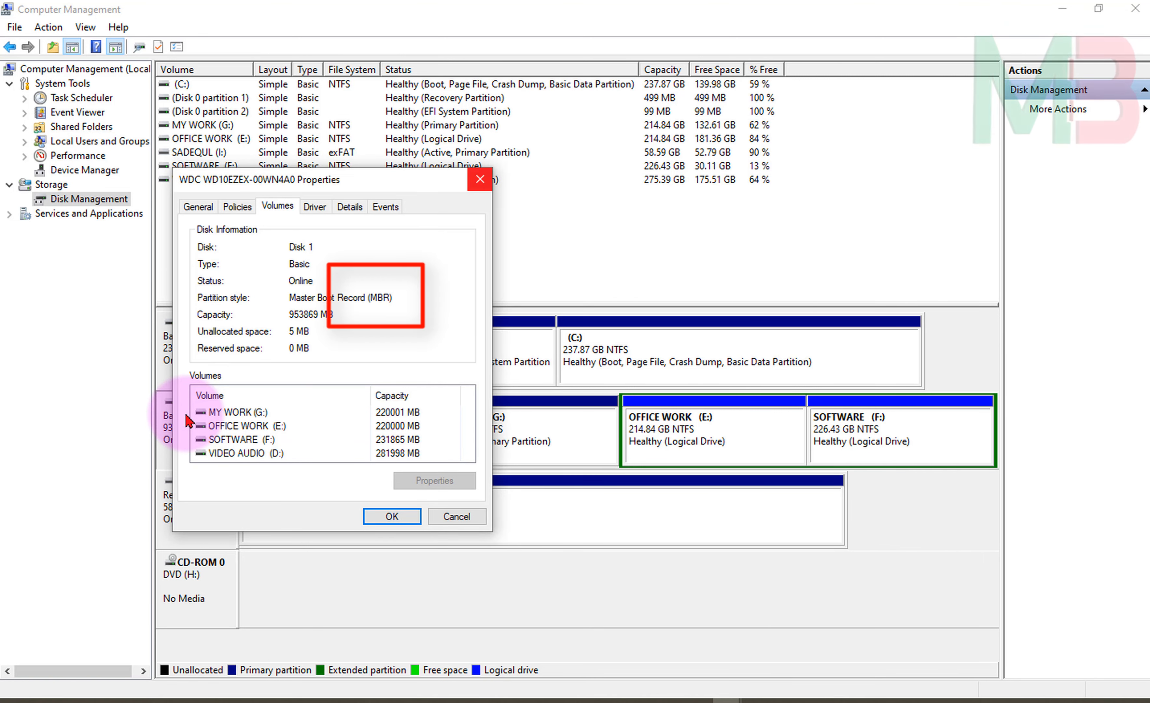
click(481, 180)
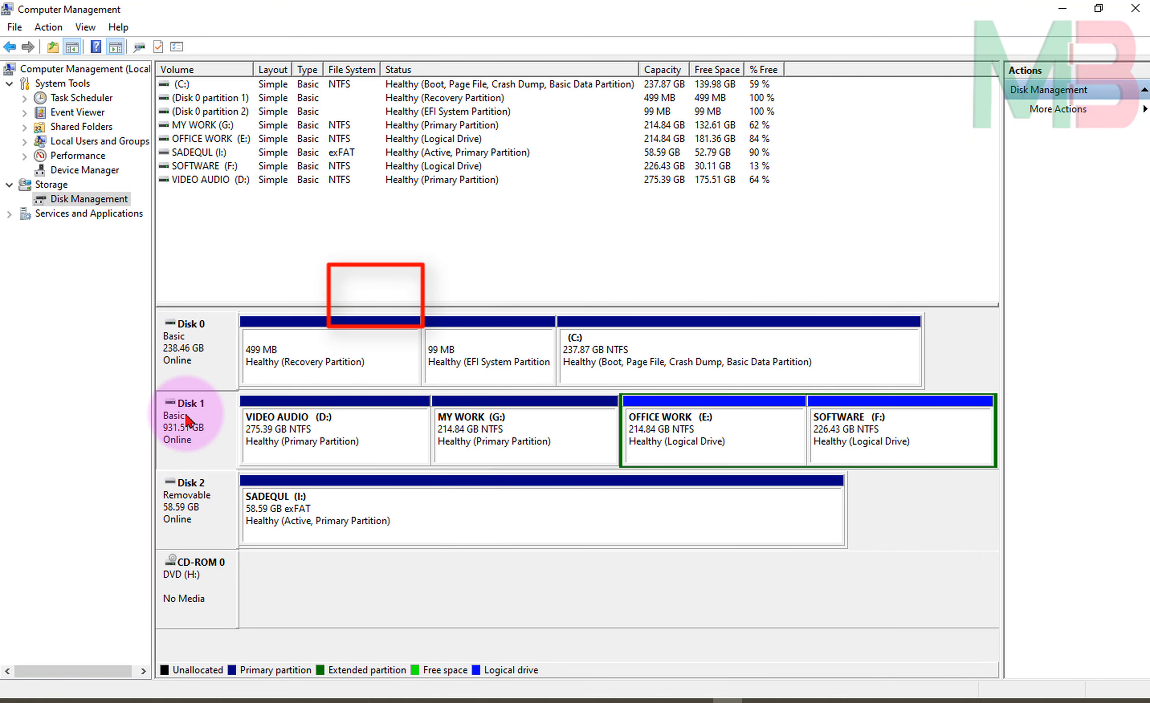
Step: Recheck Disk 0's partition style in its volume information and close the properties
right_click(189, 343)
click(222, 486)
click(131, 60)
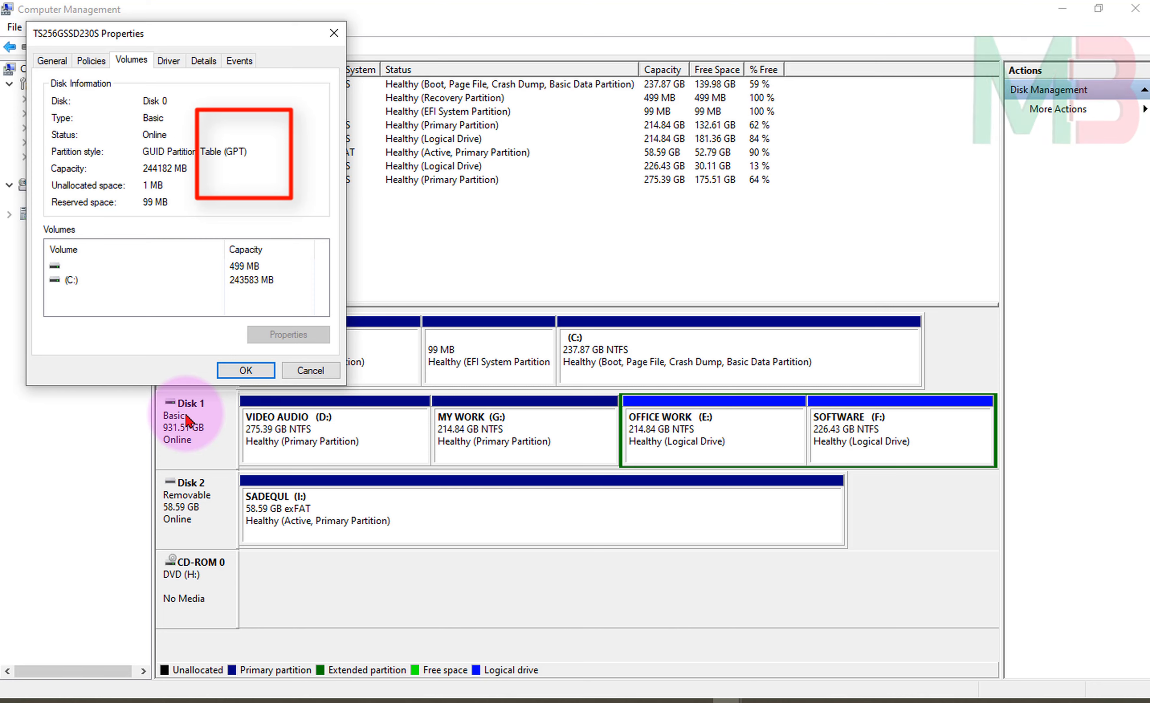
click(334, 33)
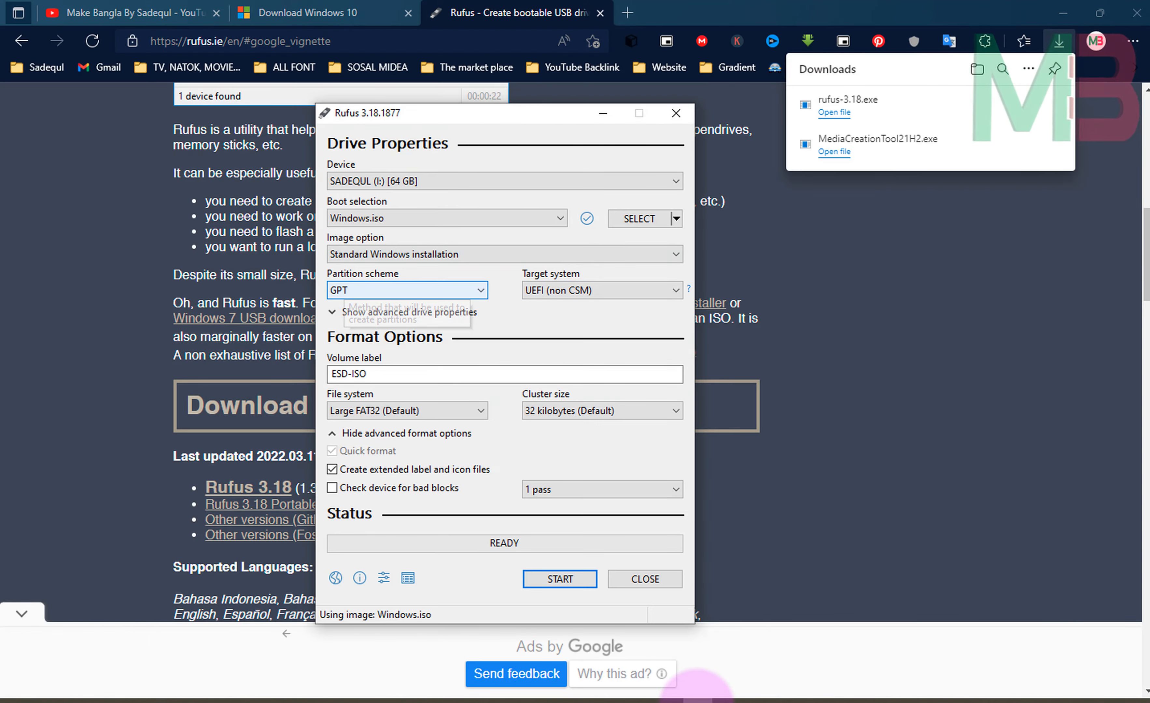
Step: In Rufus, select GPT as the partition scheme and start writing Windows.iso to the 64 GB USB drive, accepting the data erasure
click(349, 290)
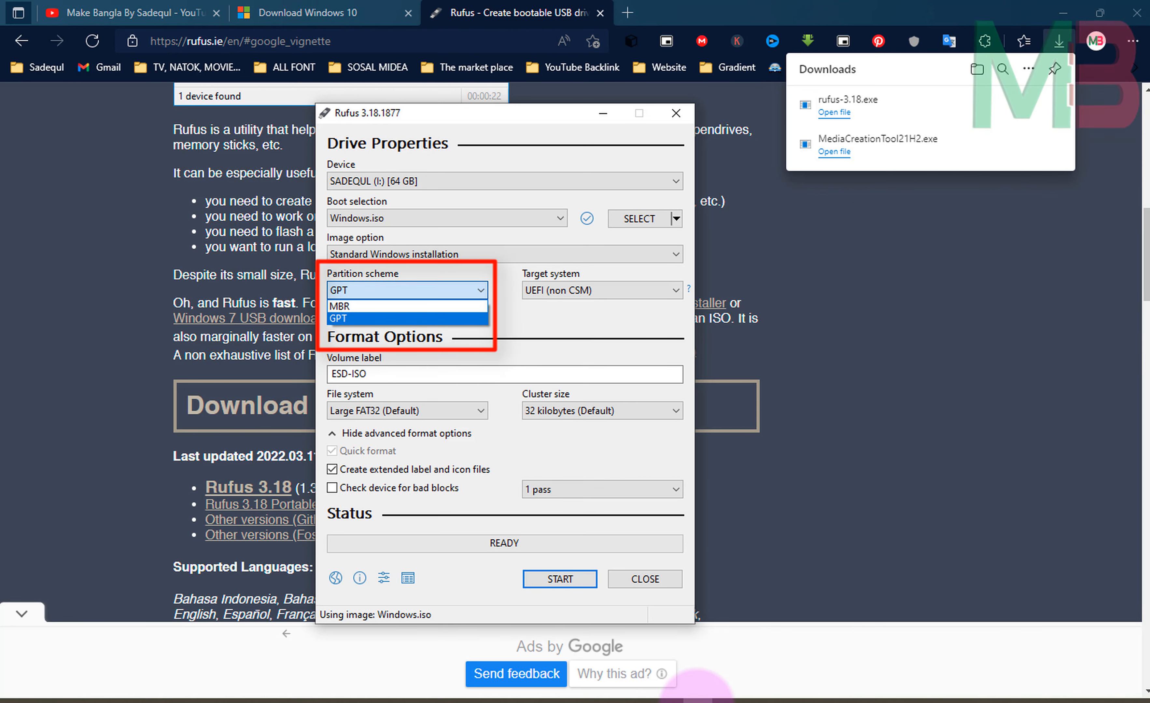
click(349, 319)
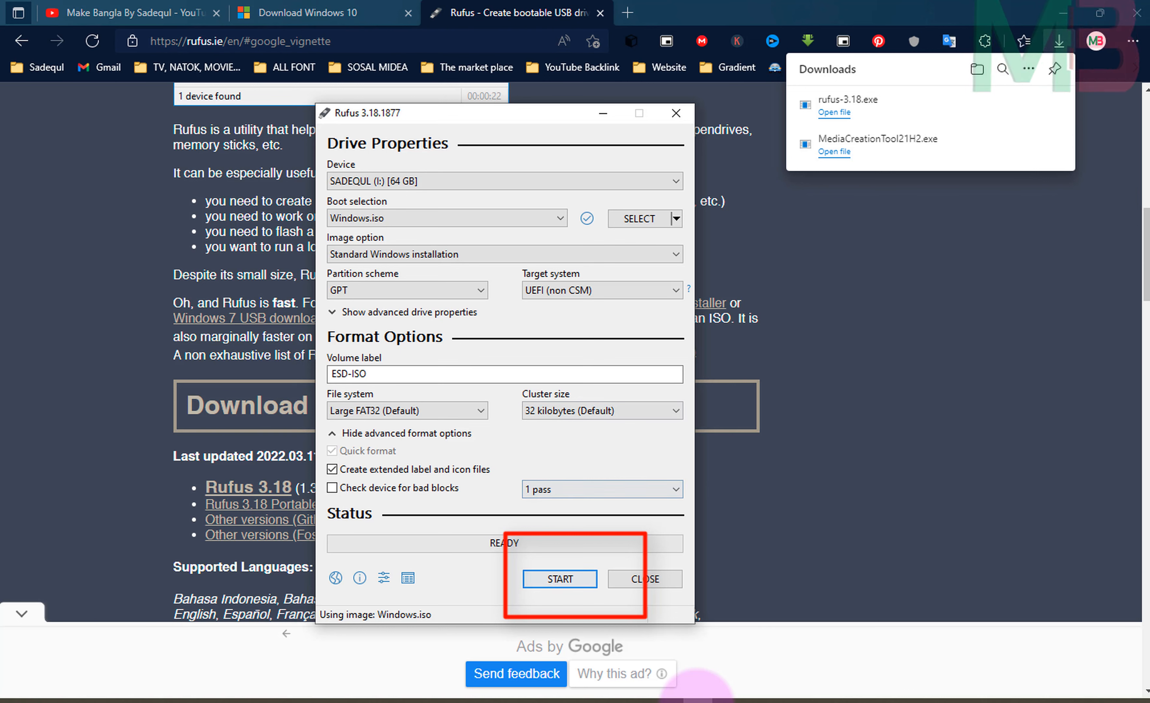
click(566, 581)
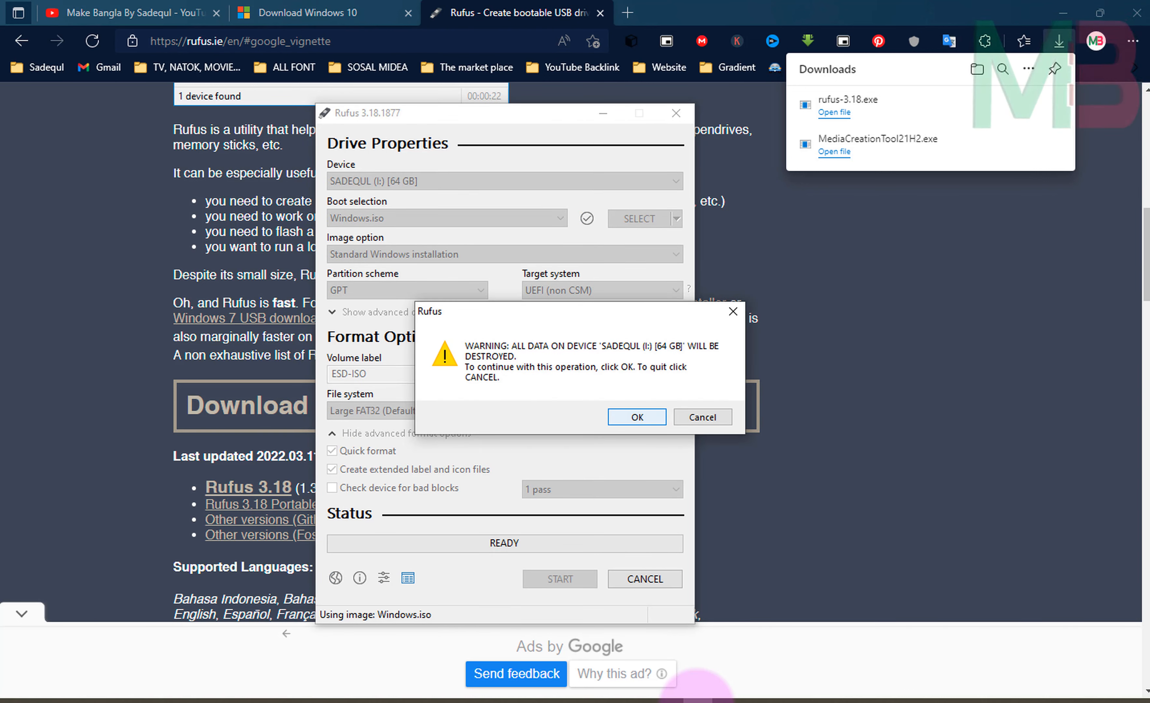
key(Return)
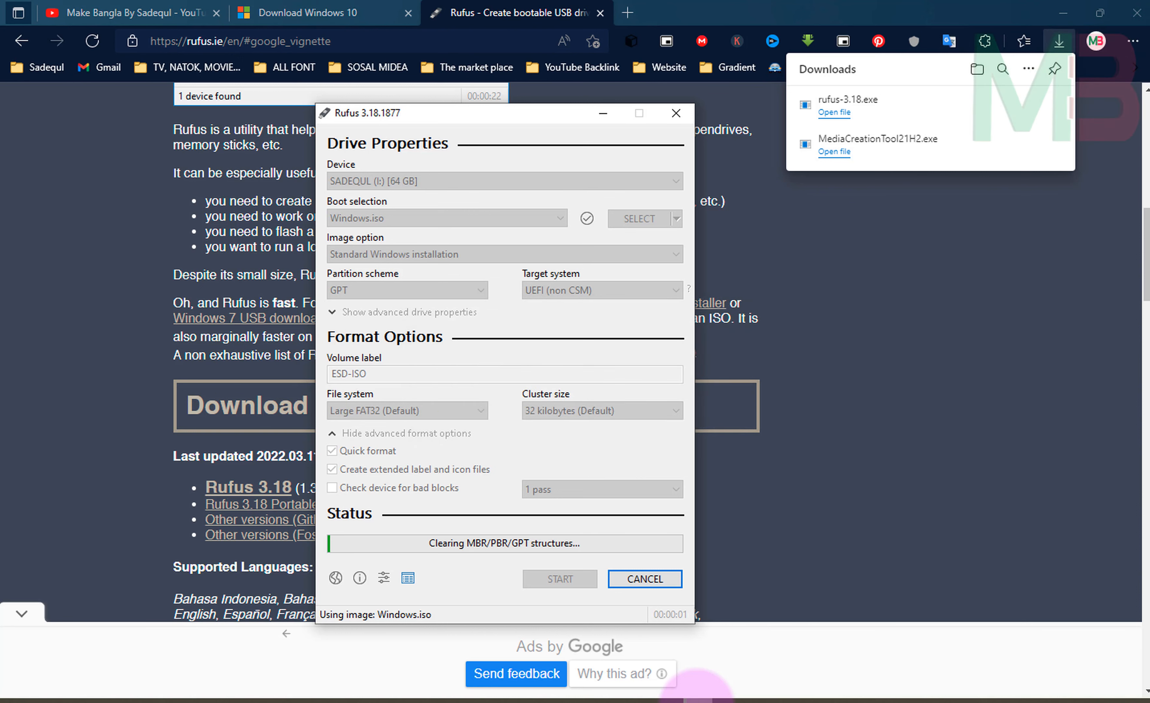
click(1010, 179)
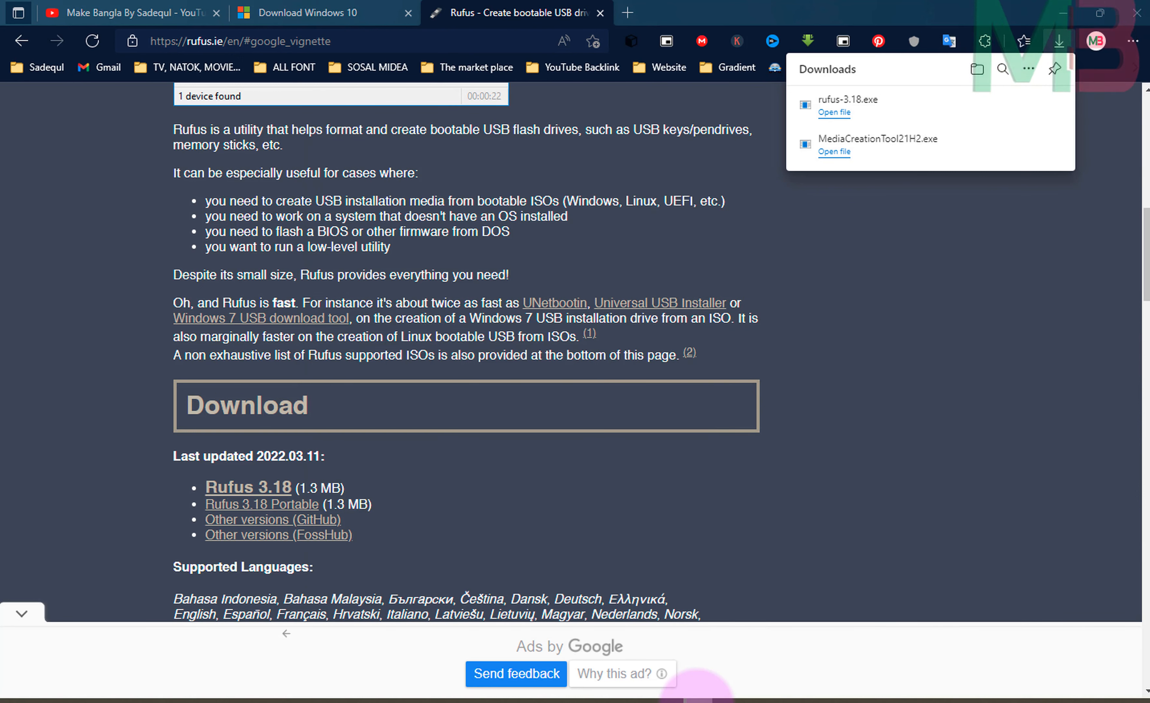
click(700, 700)
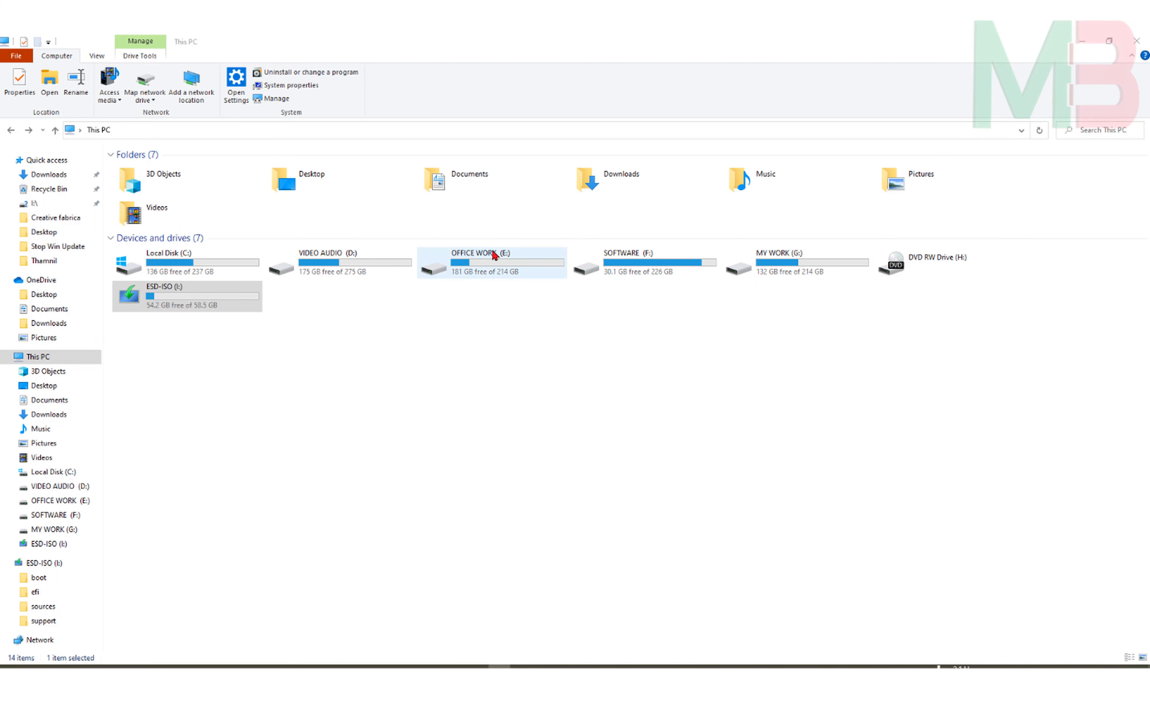
Step: Open the ESD-ISO (I:) drive in File Explorer to examine its installation files, and return to This PC
double_click(154, 291)
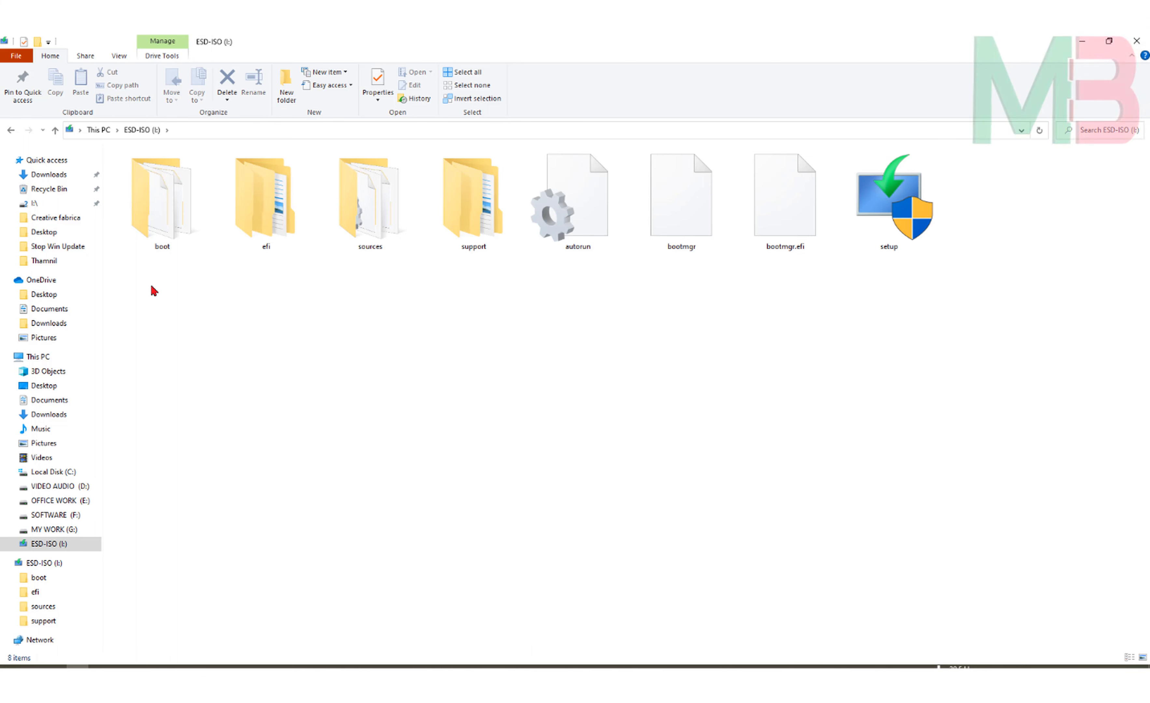
key(alt+Left)
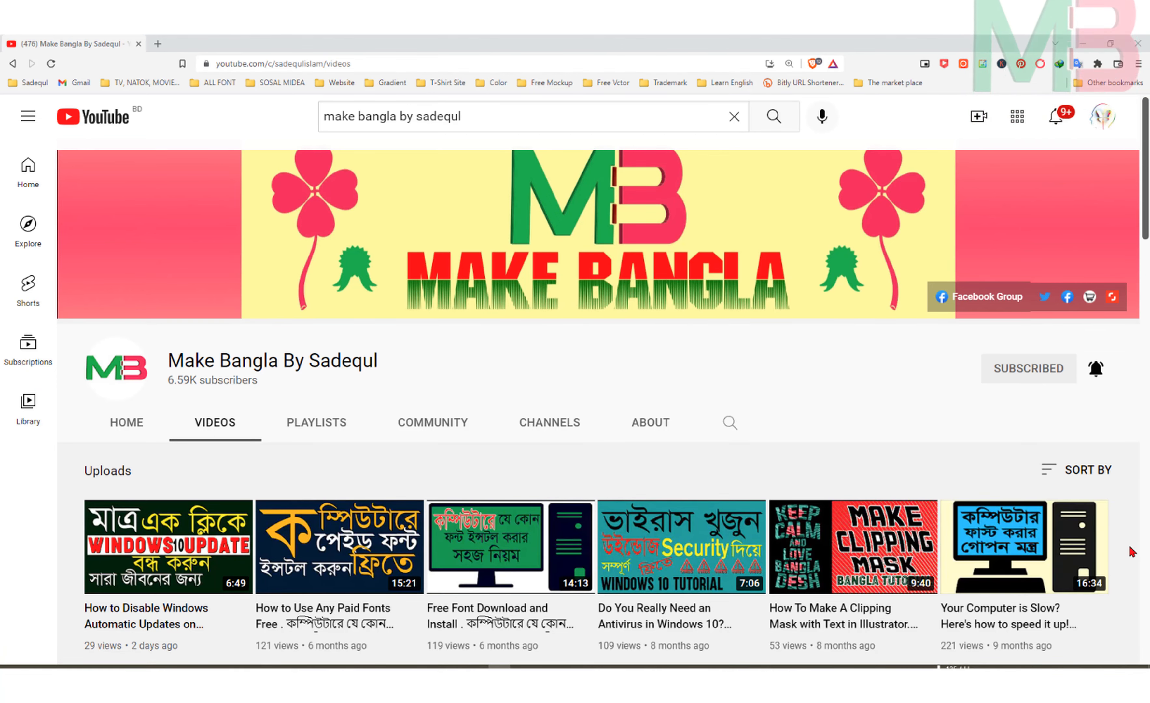
scroll(1132, 552, down, 3)
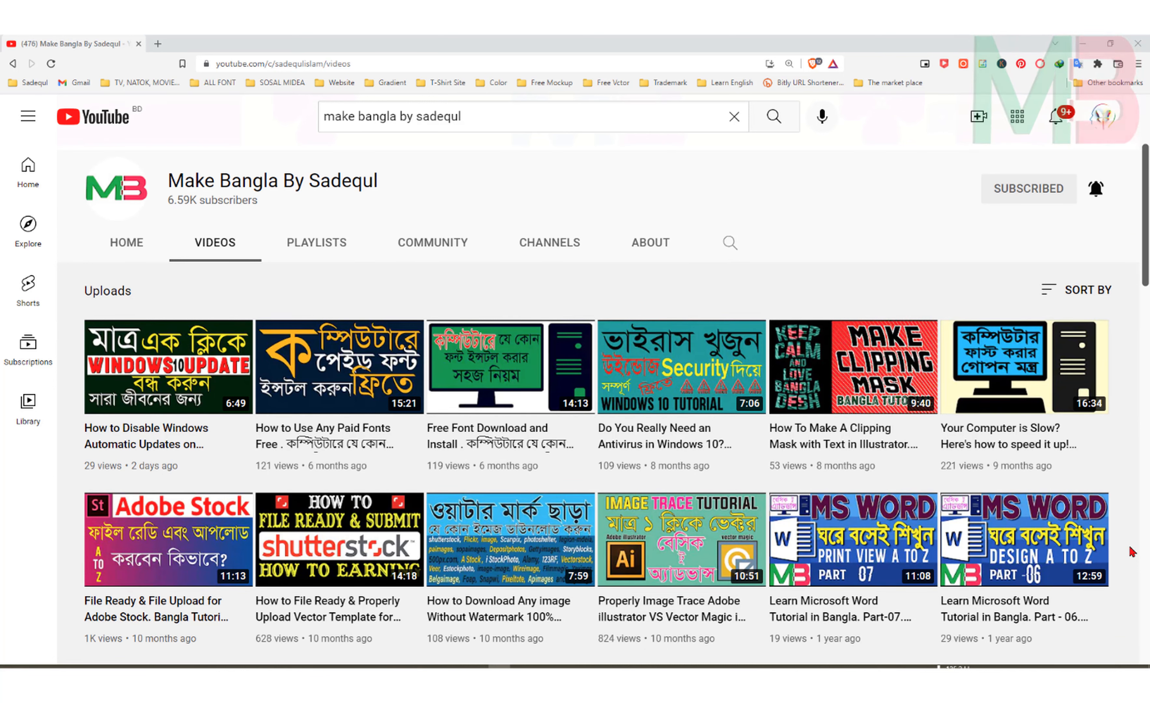